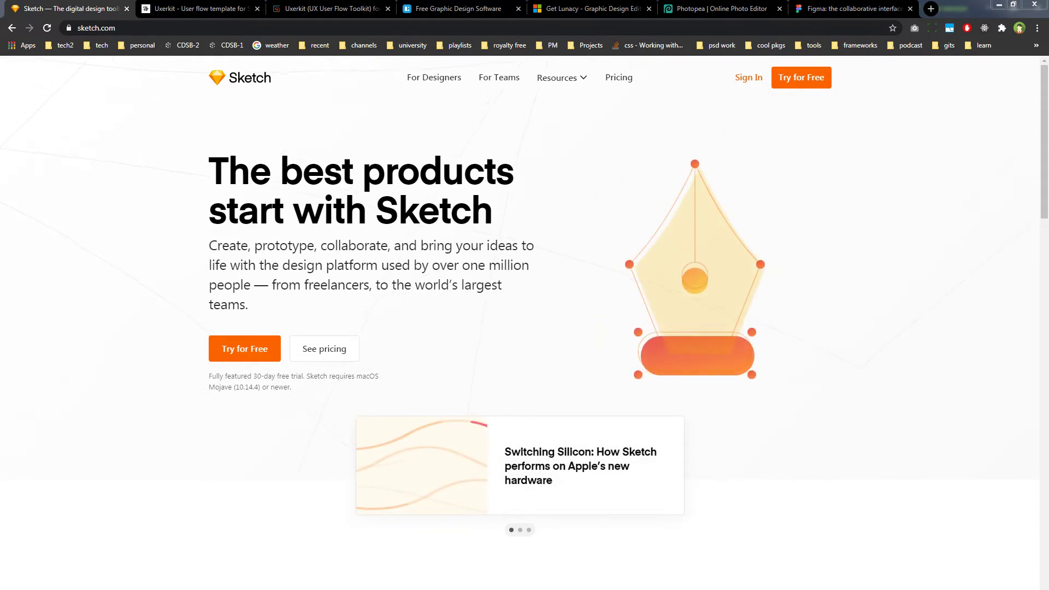
# Step: Review the Uxerkit freebiesbug and gumroad pages and the downloaded .sketch file, then the Lunacy page
pyautogui.click(222, 15)
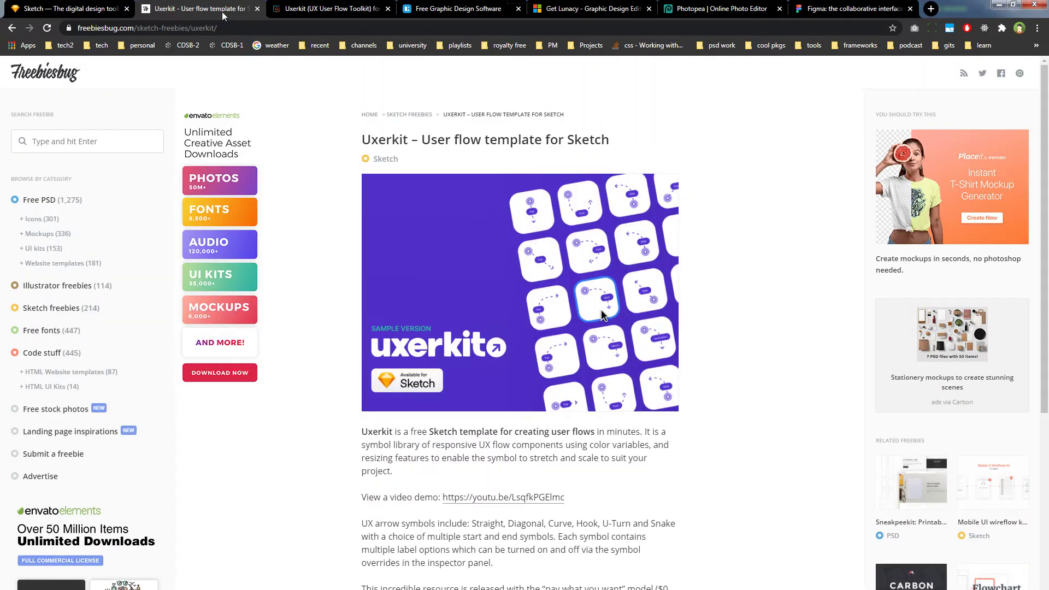
pyautogui.click(333, 9)
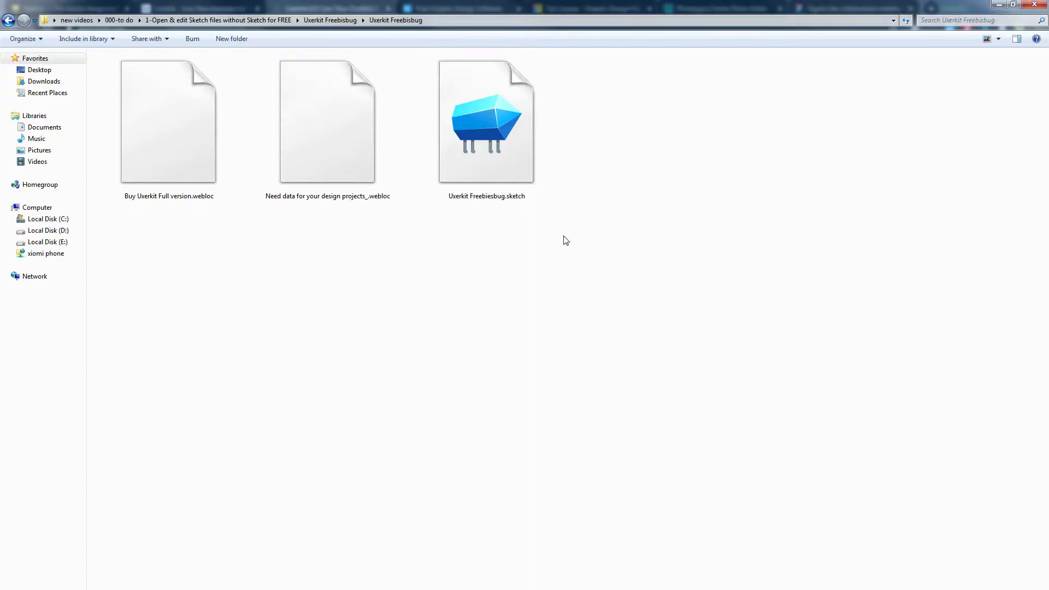
pyautogui.moveTo(551, 249); pyautogui.dragTo(478, 102)
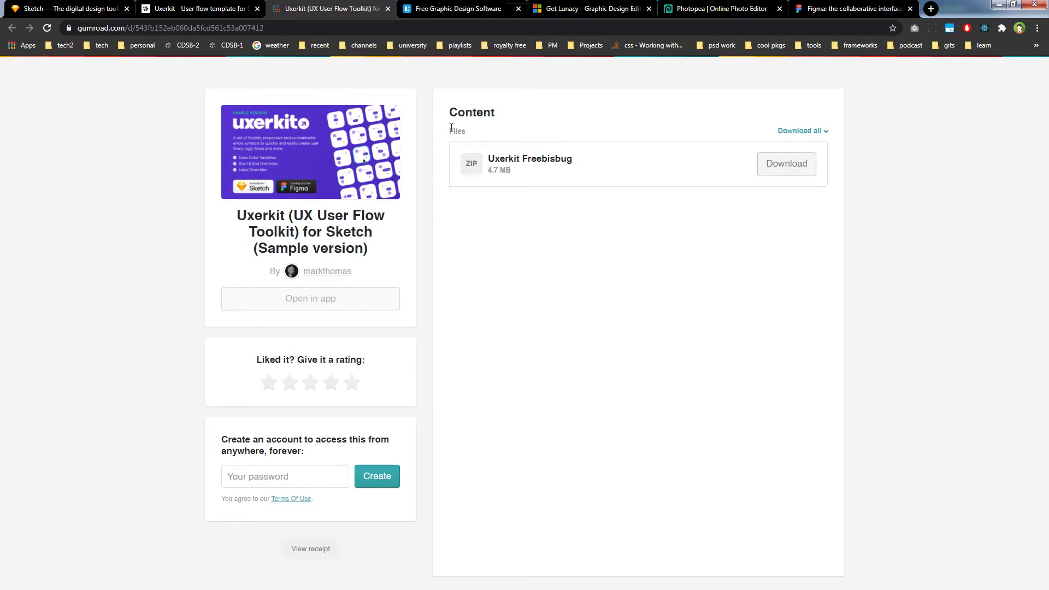
pyautogui.click(457, 9)
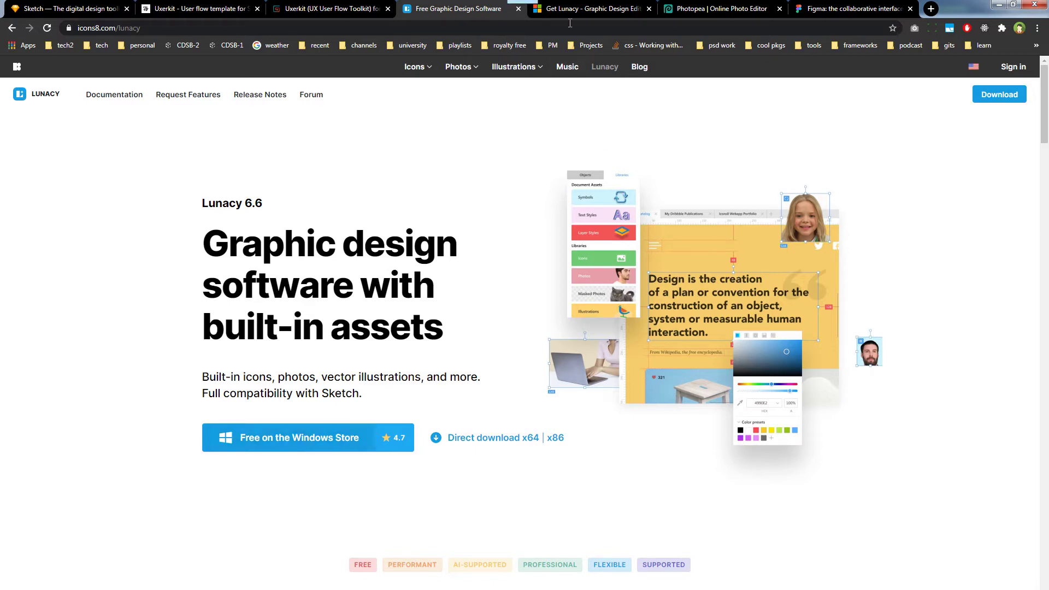
pyautogui.click(579, 8)
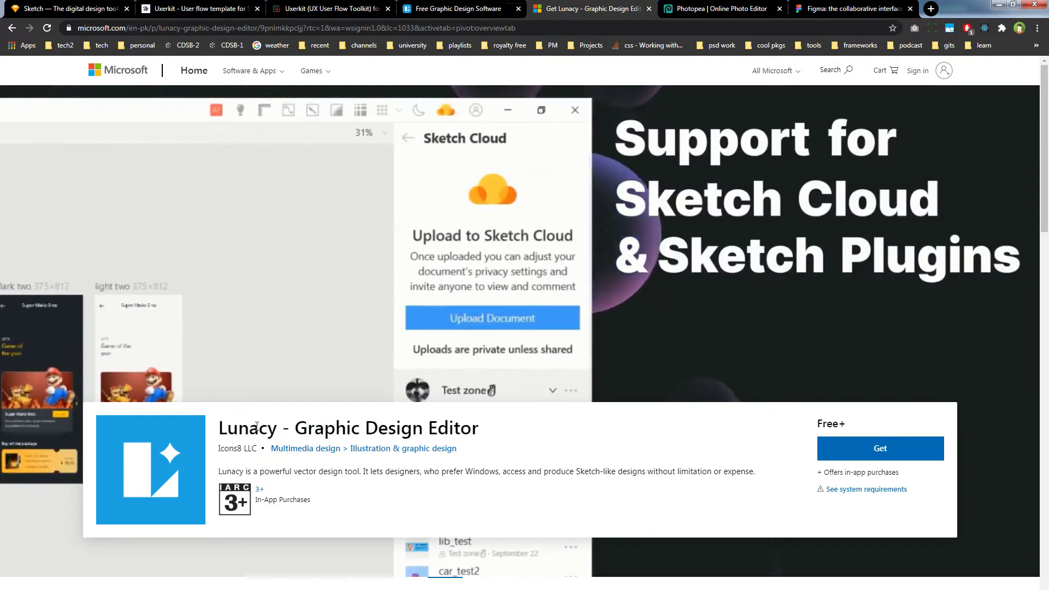
# Step: Highlight the 'Lunacy - Graphic Design Editor' title on its Microsoft Store listing
pyautogui.moveTo(218, 428); pyautogui.dragTo(511, 429)
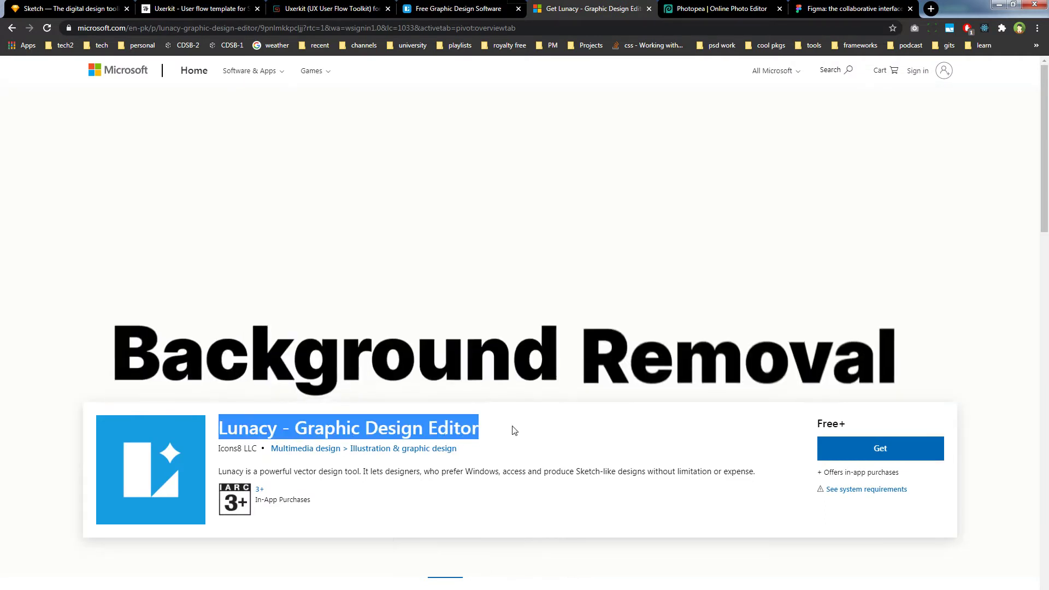
pyautogui.click(514, 431)
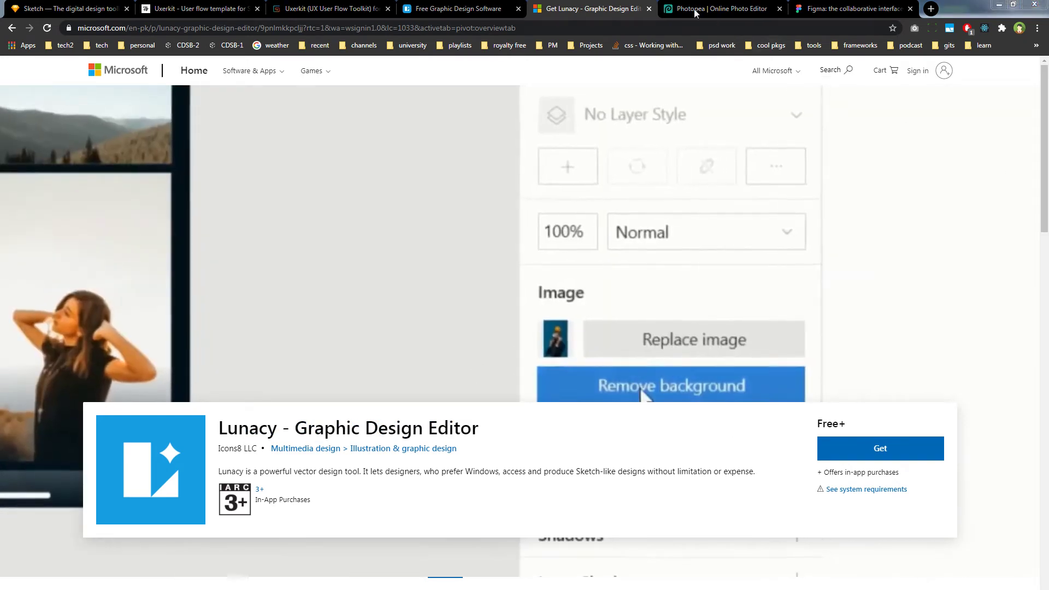
pyautogui.click(695, 14)
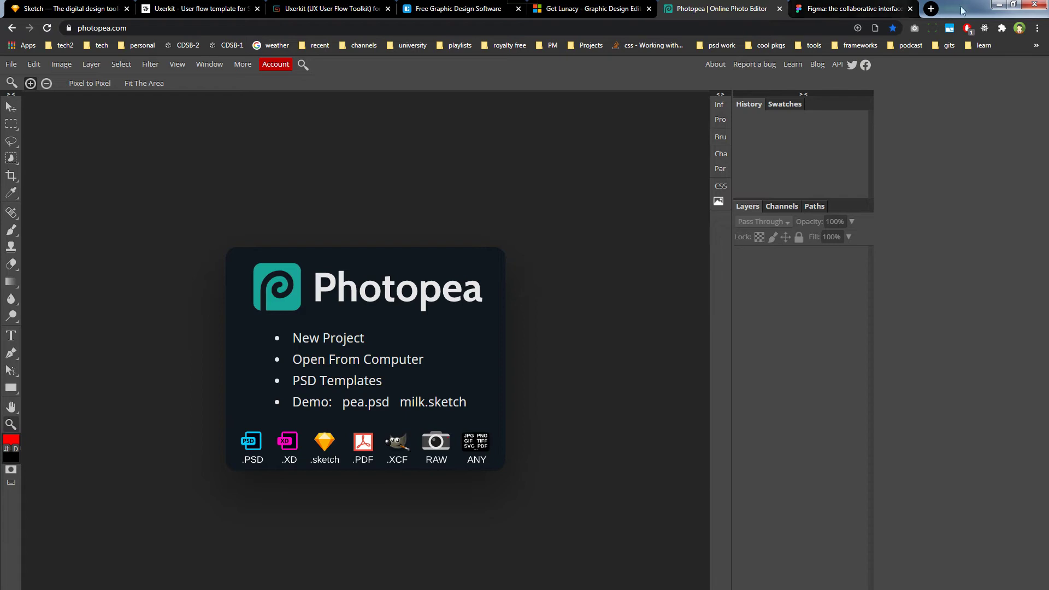
# Step: Look over the Photopea start screen before moving on to the Figma homepage
pyautogui.click(864, 14)
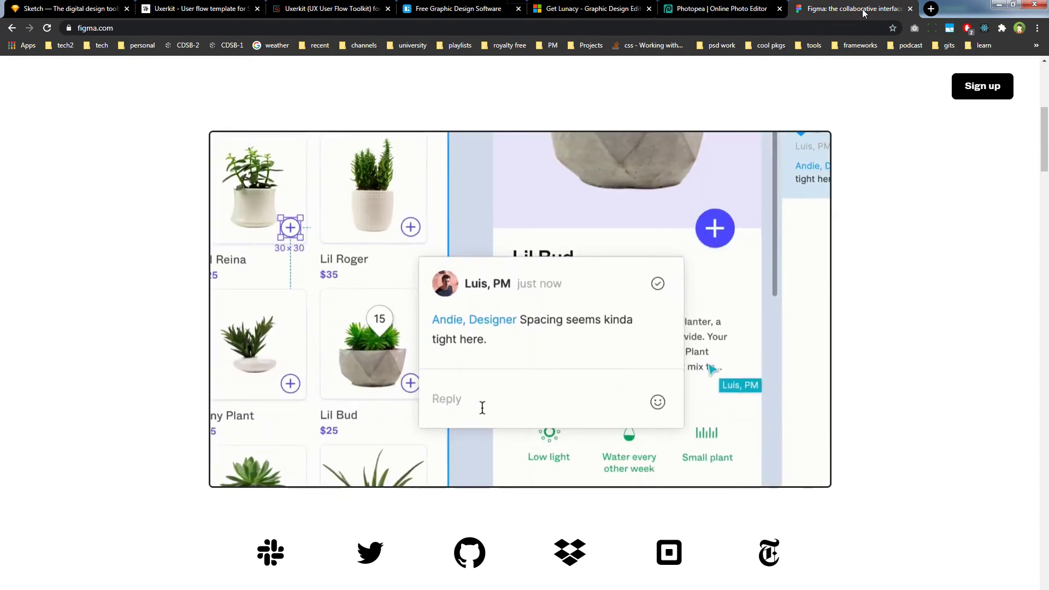
# Step: Scroll the figma.com homepage up and down to look over its plant-shop demo
pyautogui.scroll(5, 885, 216)
pyautogui.scroll(1, 885, 218)
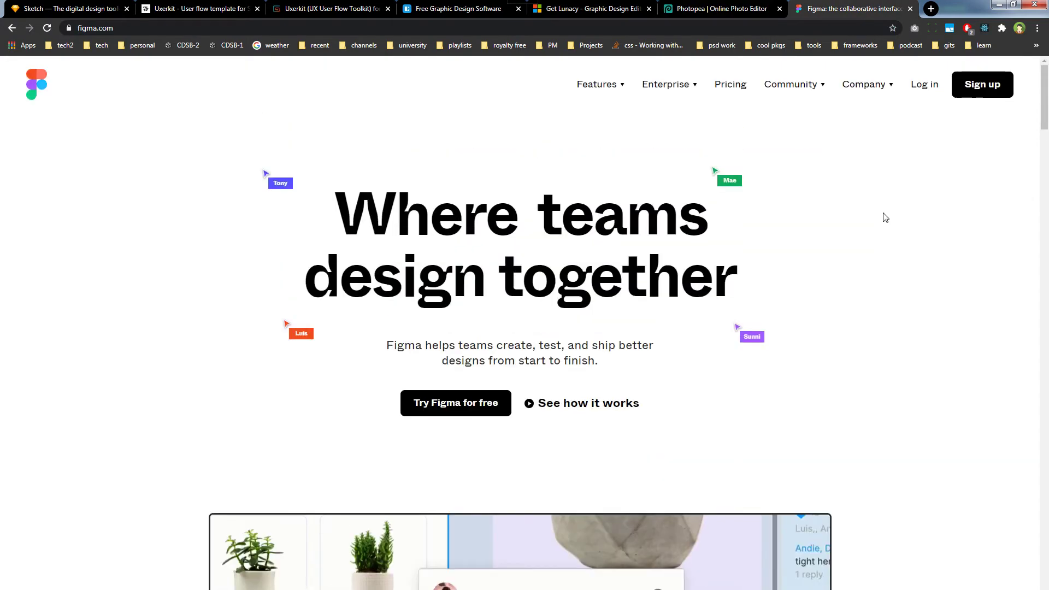
pyautogui.scroll(-2, 887, 230)
pyautogui.scroll(-3, 890, 243)
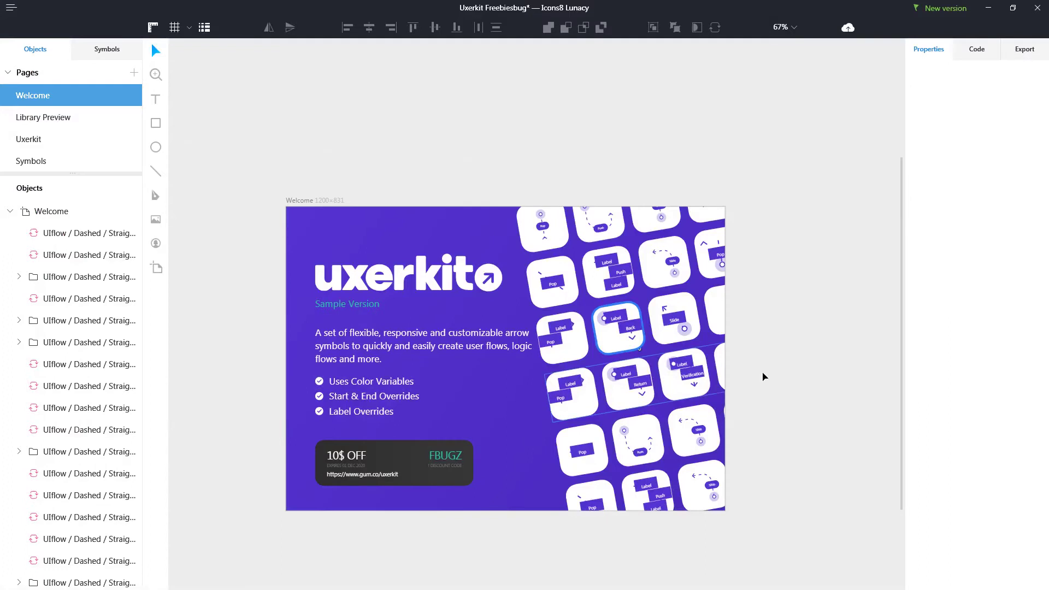
# Step: Open the Uxerkit page and zoom into its left artboards around Uxerkit Dashed 02
pyautogui.click(63, 125)
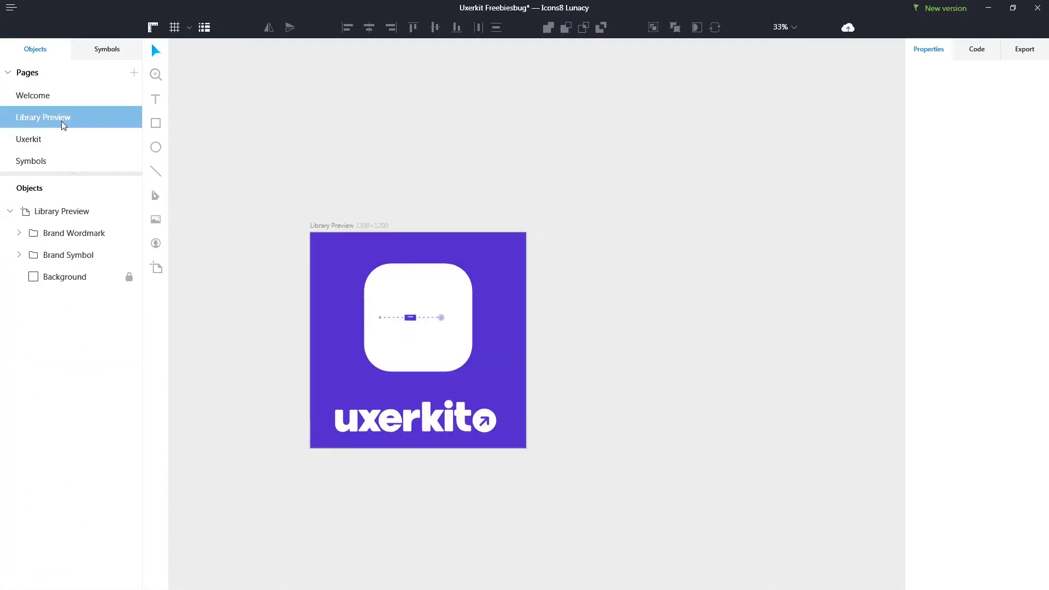
pyautogui.click(62, 141)
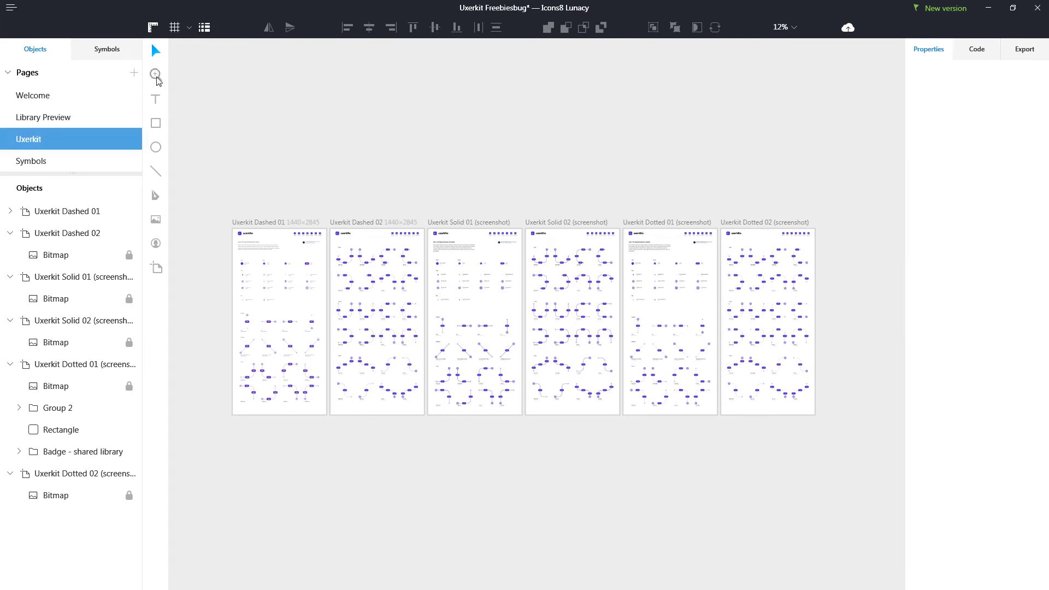
pyautogui.click(156, 77)
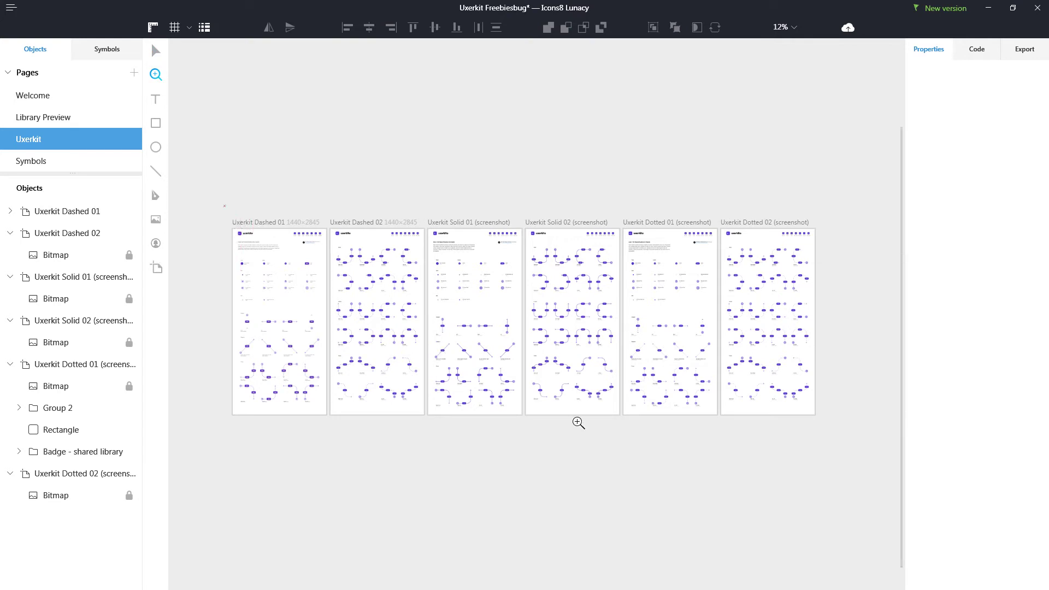
pyautogui.moveTo(224, 206); pyautogui.dragTo(579, 423)
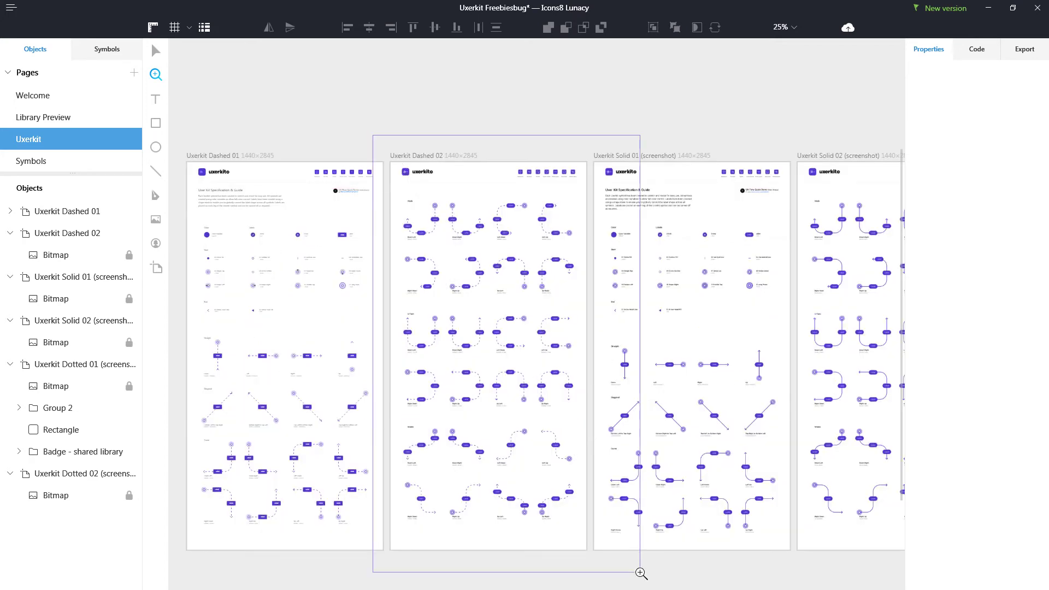
pyautogui.moveTo(641, 573); pyautogui.dragTo(641, 573)
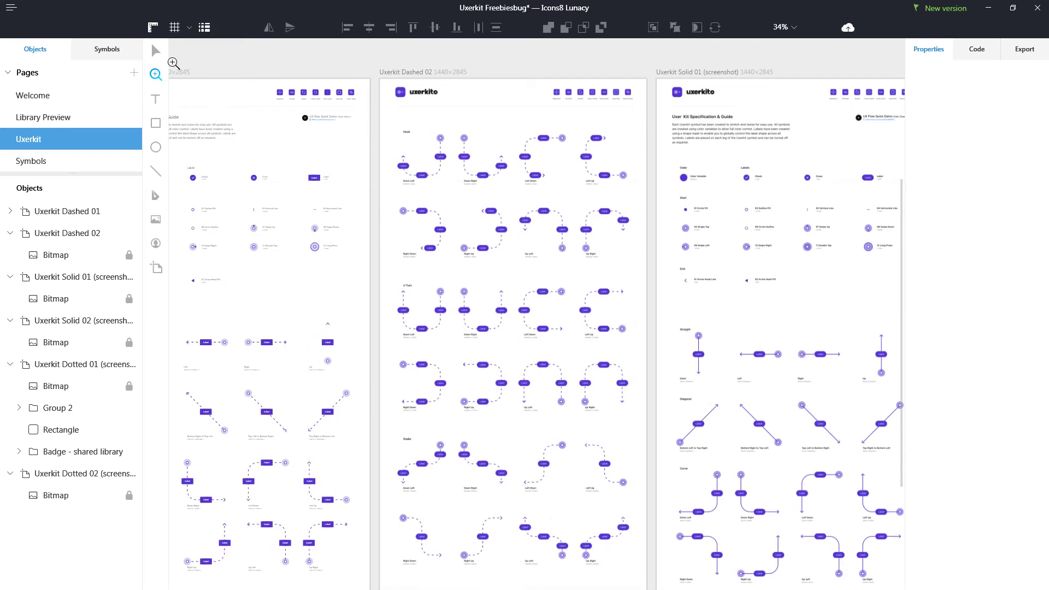
# Step: Select the Uxerkit Dashed 02 artboard to show its 1440×2845 size and background
pyautogui.click(157, 53)
pyautogui.moveTo(370, 52)
pyautogui.mouseDown()
pyautogui.moveTo(584, 266)
pyautogui.moveTo(650, 589)
pyautogui.mouseUp()
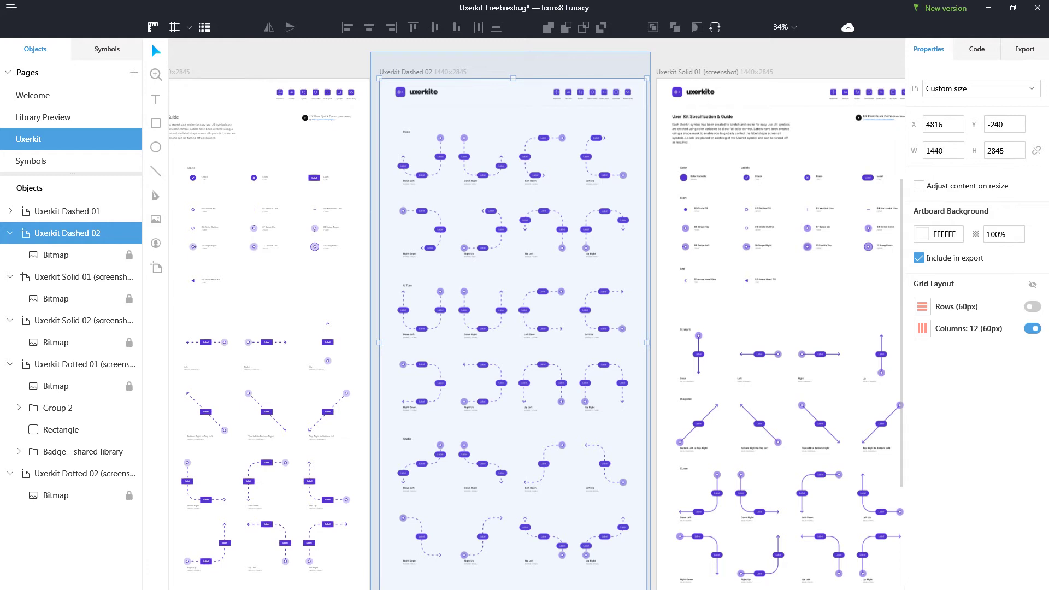
pyautogui.moveTo(650, 589); pyautogui.dragTo(650, 589)
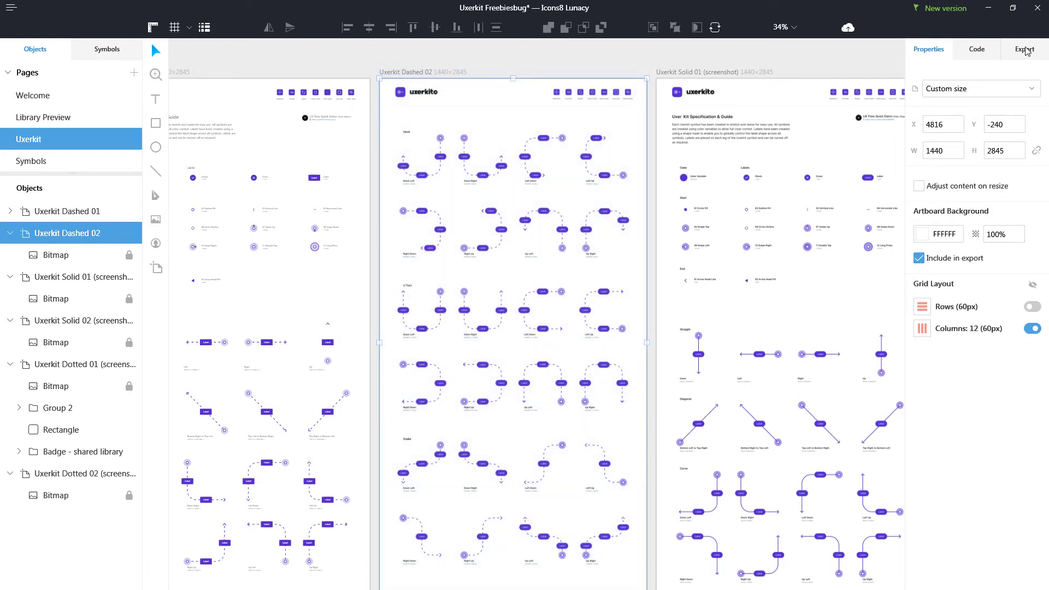
# Step: Review the export options for individual assets, keeping PNG as the format
pyautogui.click(1027, 51)
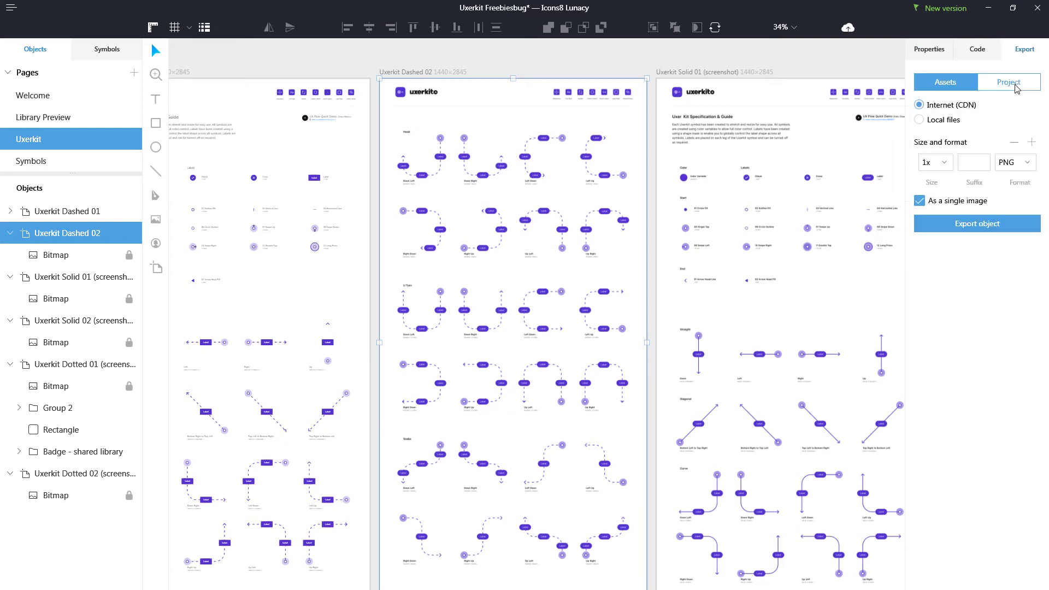
pyautogui.click(1016, 87)
pyautogui.click(947, 85)
pyautogui.click(1023, 166)
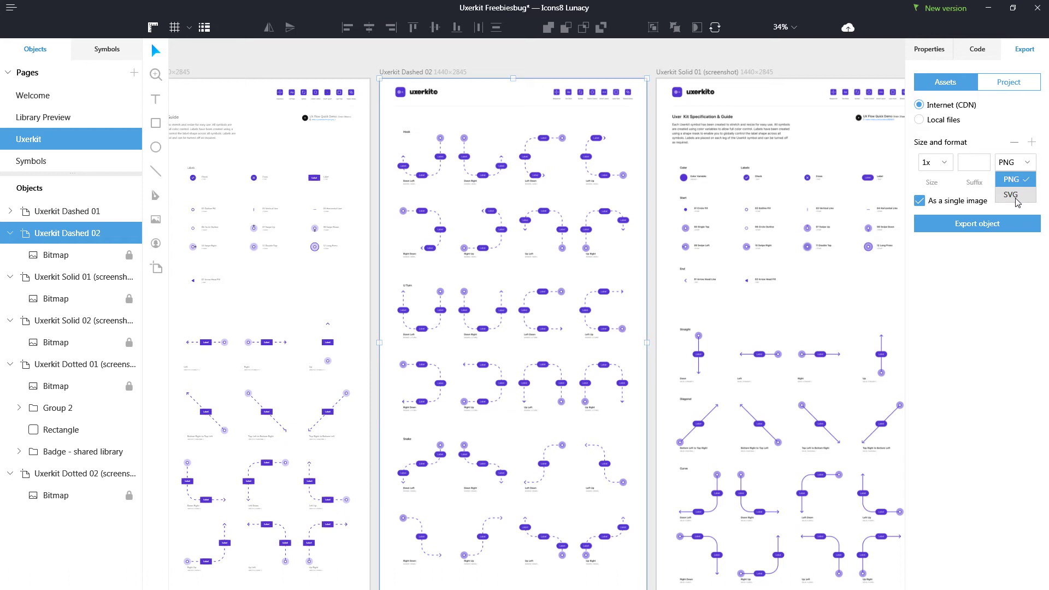
pyautogui.click(1008, 264)
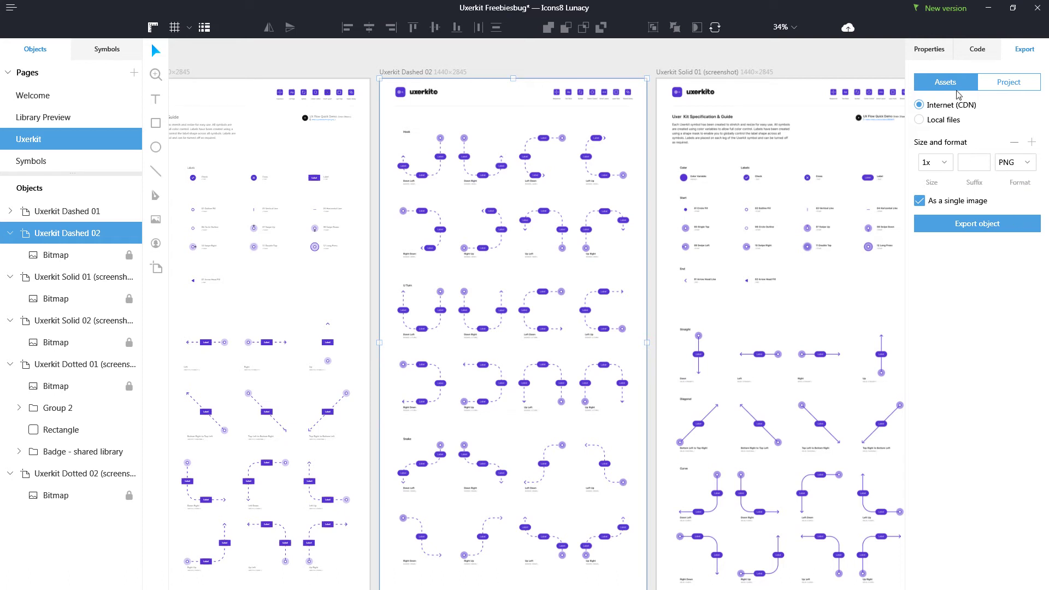
# Step: Set export to the whole project as local 1x PNG files, then deselect the artboard
pyautogui.click(1002, 84)
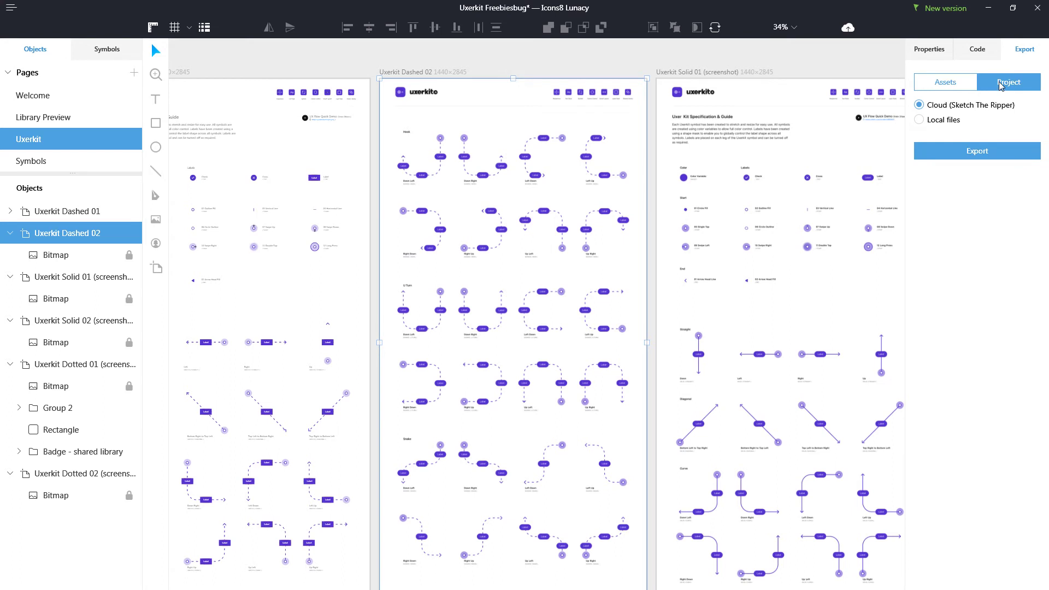
pyautogui.click(940, 124)
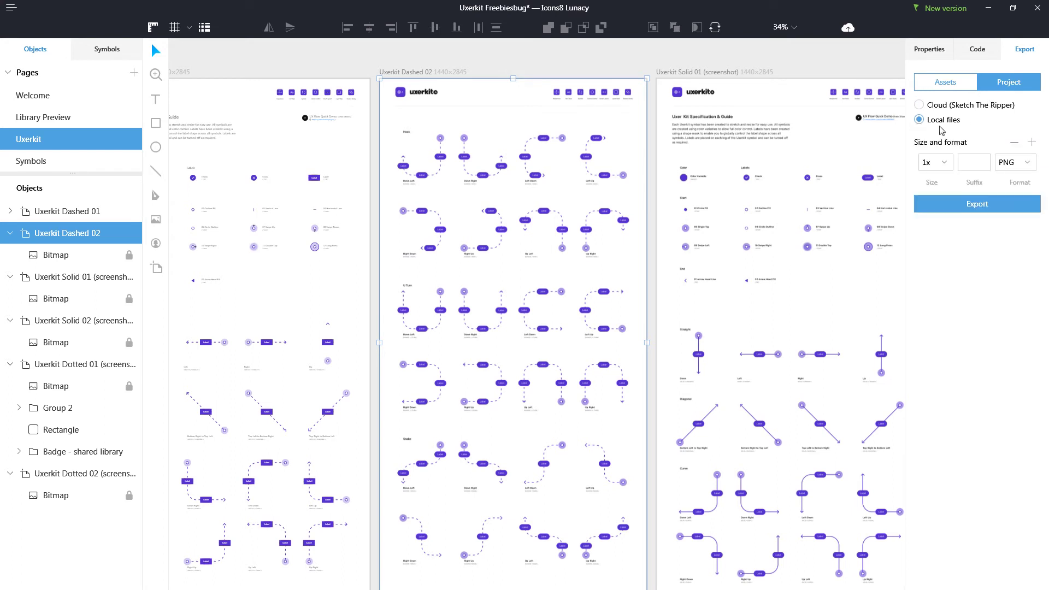
pyautogui.click(1006, 163)
pyautogui.click(1014, 273)
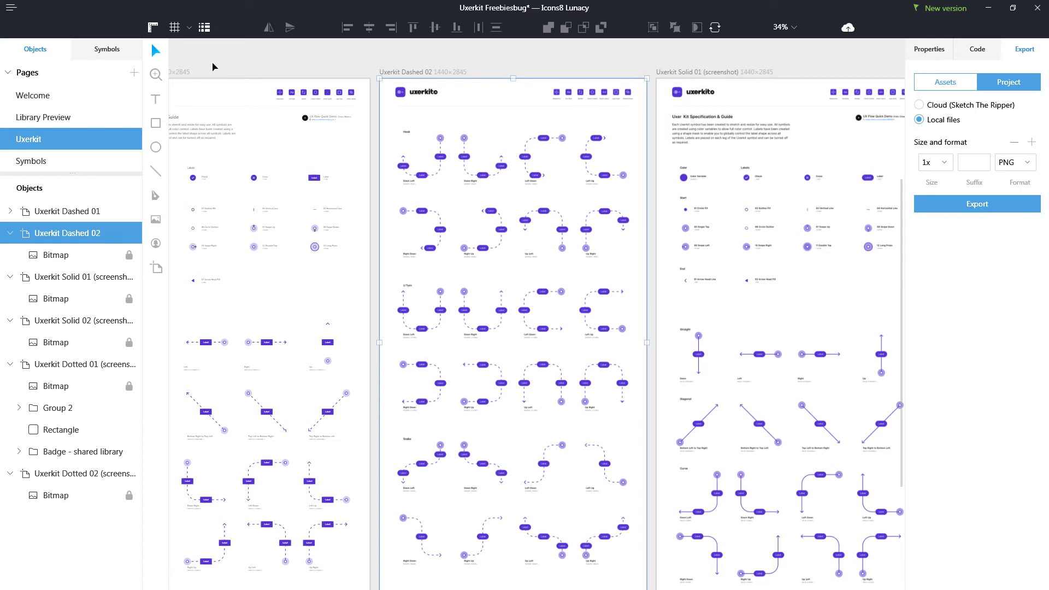
pyautogui.click(298, 63)
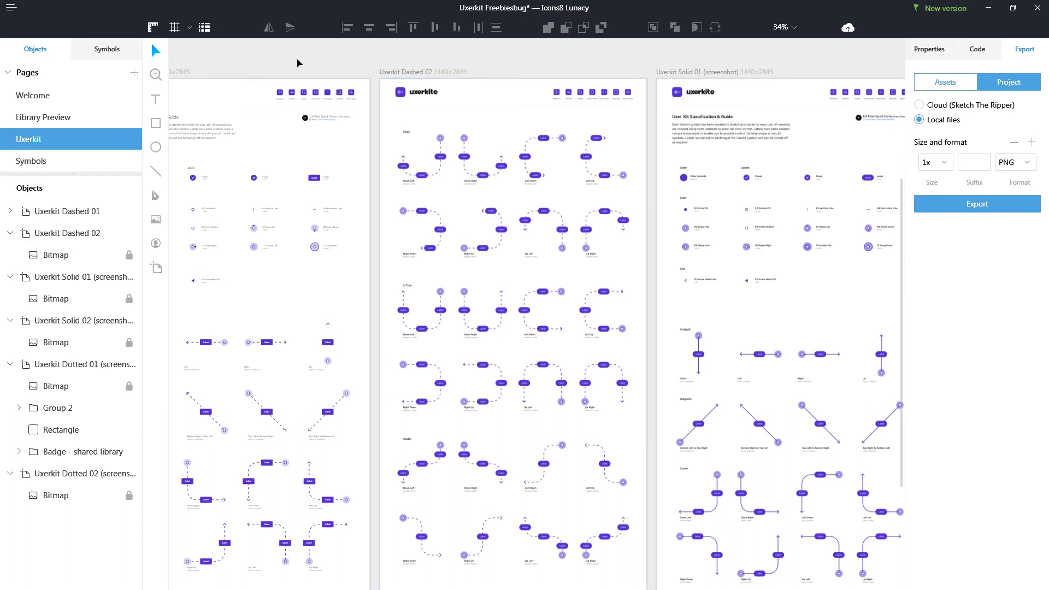
# Step: Zoom out and pan until all six Uxerkit artboards fit centred in view
pyautogui.hotkey('ctrl', '-')
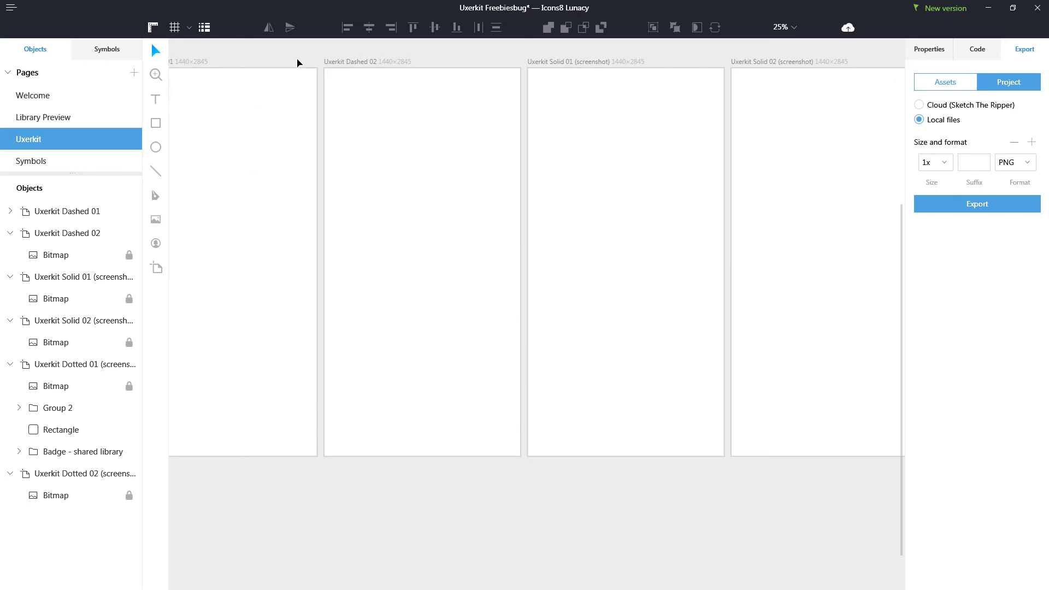
pyautogui.hotkey('ctrl', '-')
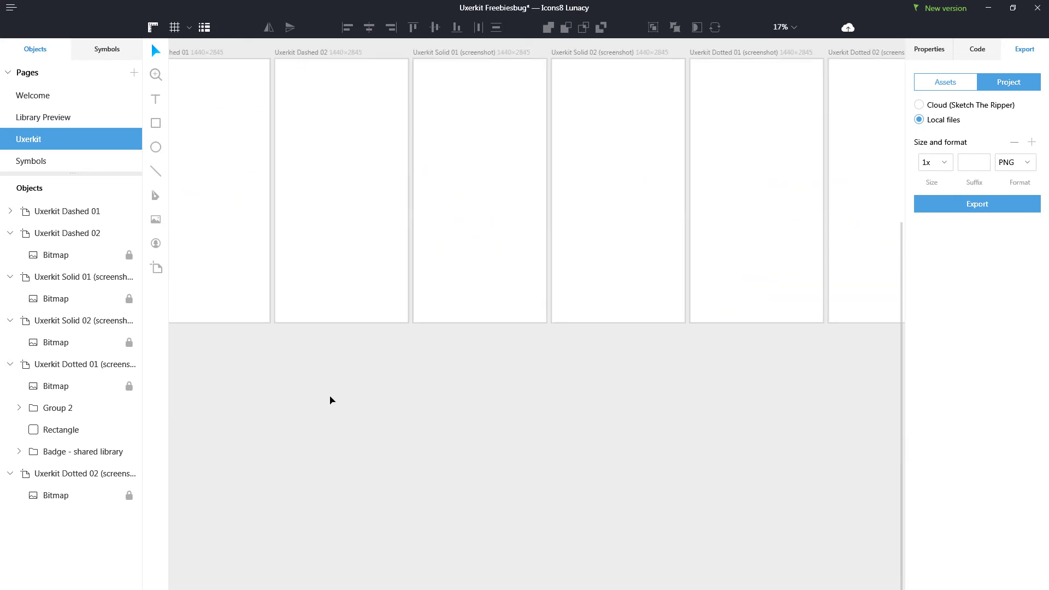
pyautogui.moveTo(438, 459)
pyautogui.mouseDown()
pyautogui.moveTo(469, 543)
pyautogui.moveTo(418, 511)
pyautogui.mouseUp()
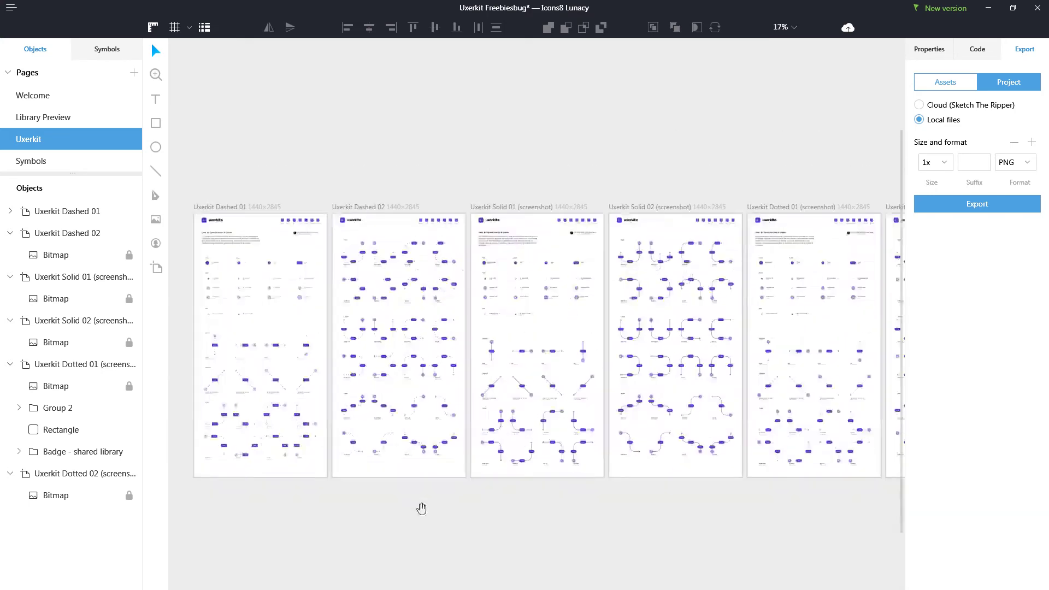
pyautogui.hotkey('ctrl', '-')
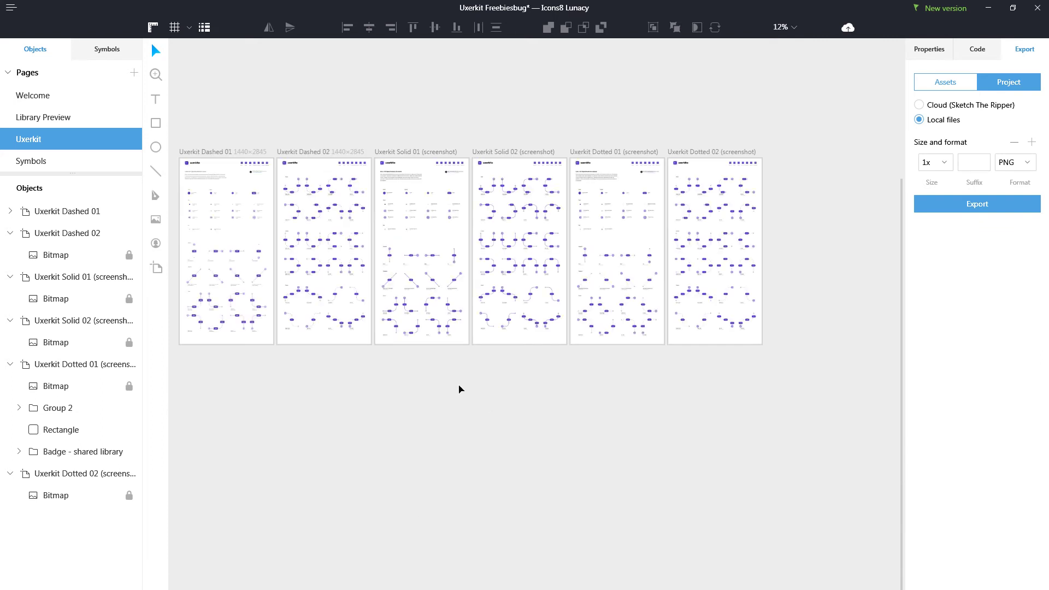
pyautogui.moveTo(459, 389); pyautogui.dragTo(514, 459)
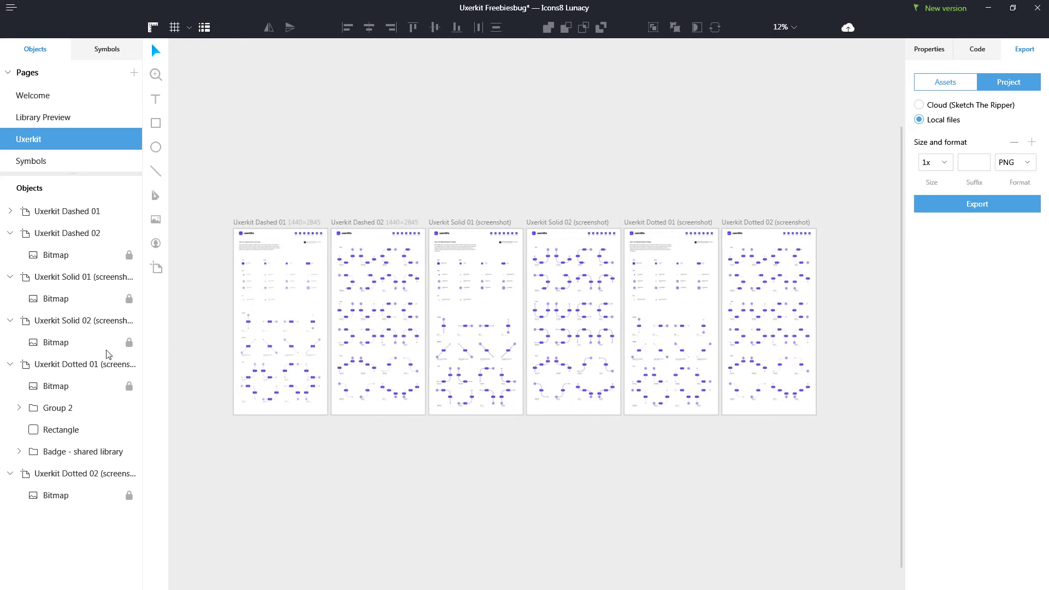
# Step: Look over the Symbols page artboards, then step through Uxerkit, Library Preview and Welcome pages
pyautogui.click(53, 160)
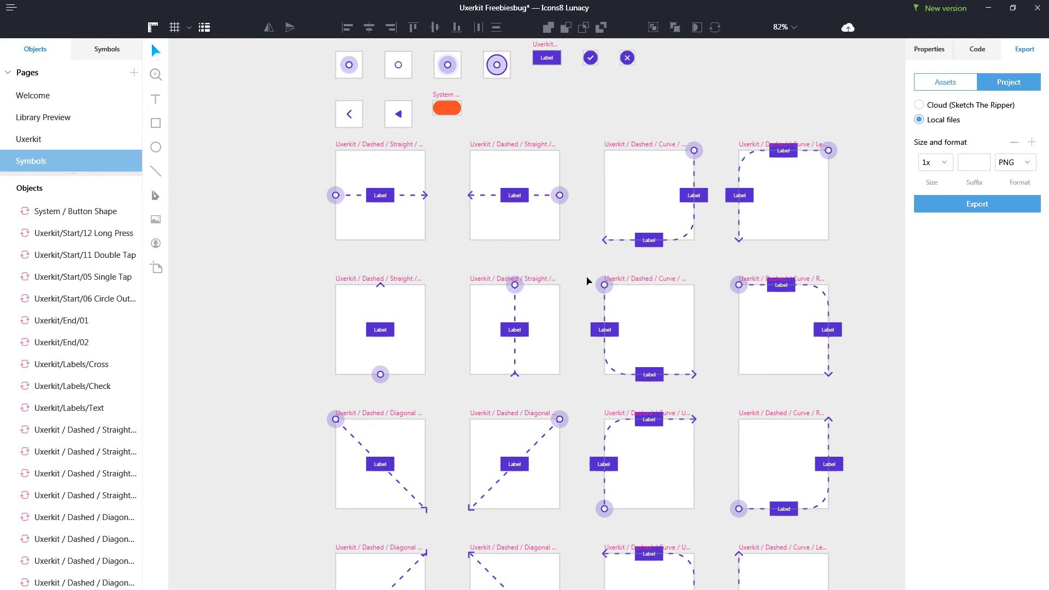
pyautogui.hotkey('ctrl', '-')
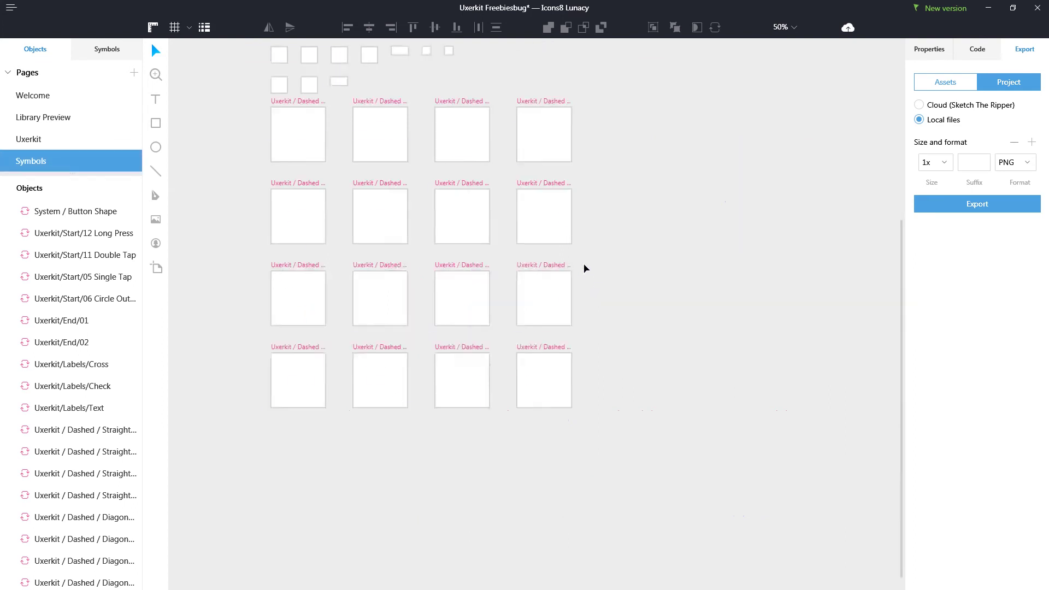
pyautogui.moveTo(637, 197)
pyautogui.mouseDown()
pyautogui.moveTo(795, 375)
pyautogui.moveTo(736, 258)
pyautogui.mouseUp()
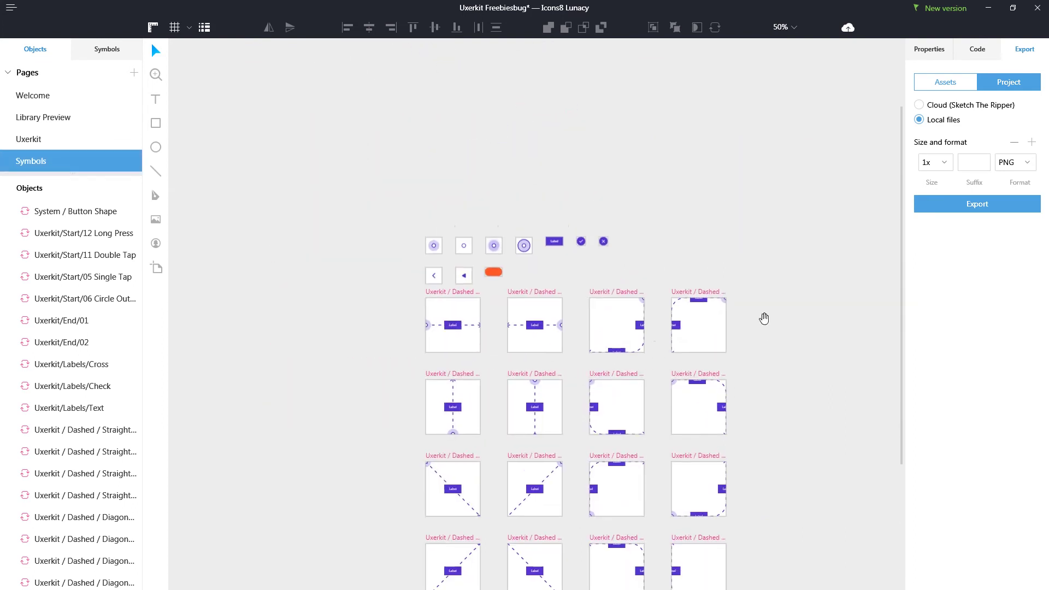
pyautogui.click(62, 137)
pyautogui.click(60, 117)
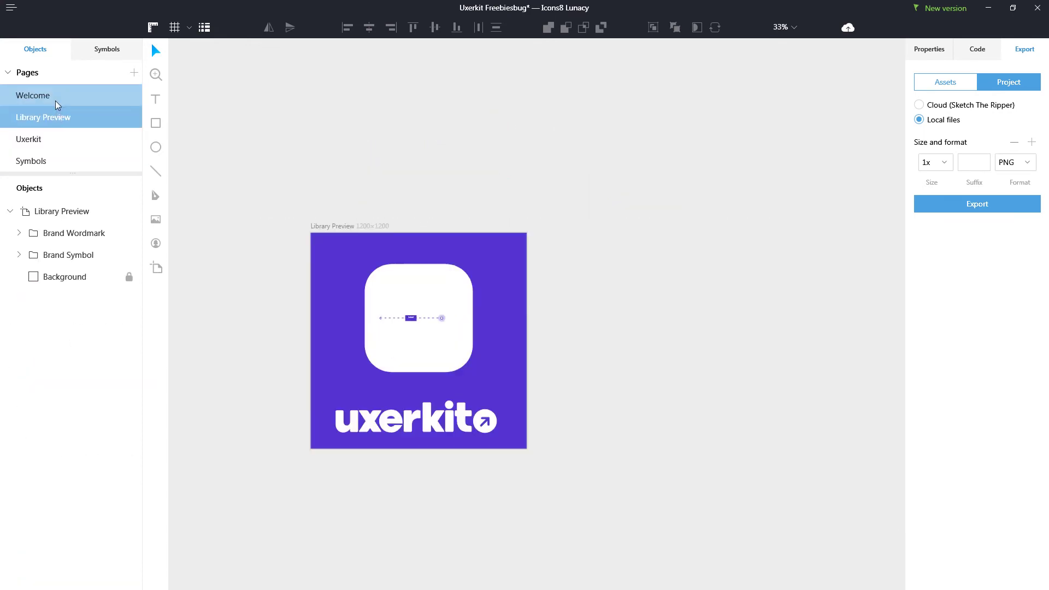
pyautogui.click(55, 97)
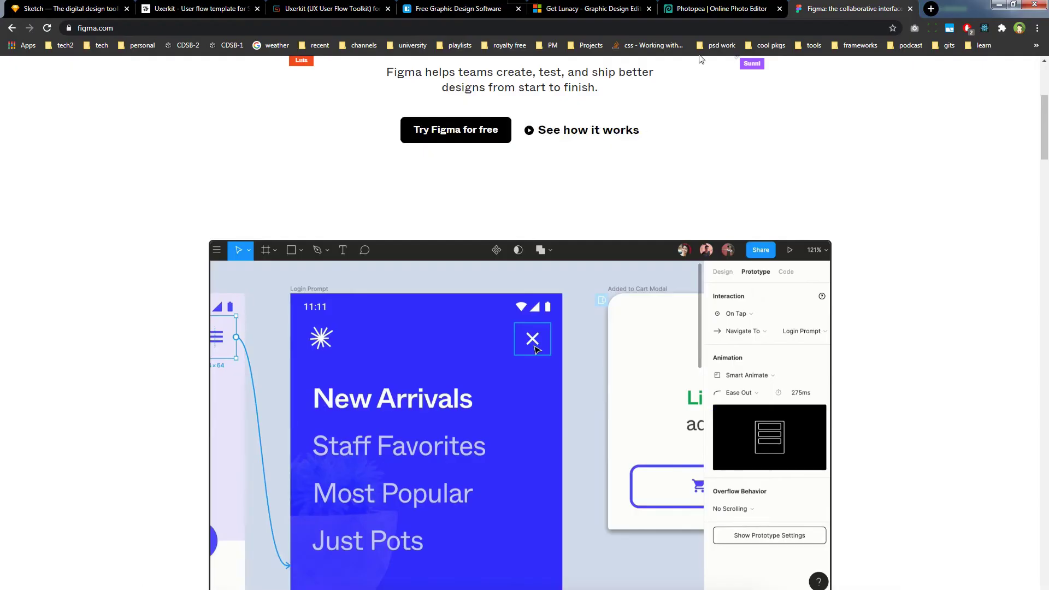
# Step: Close the Figma, Lunacy Store, Lunacy website and both Uxerkit tabs, leaving Photopea in front
pyautogui.click(710, 13)
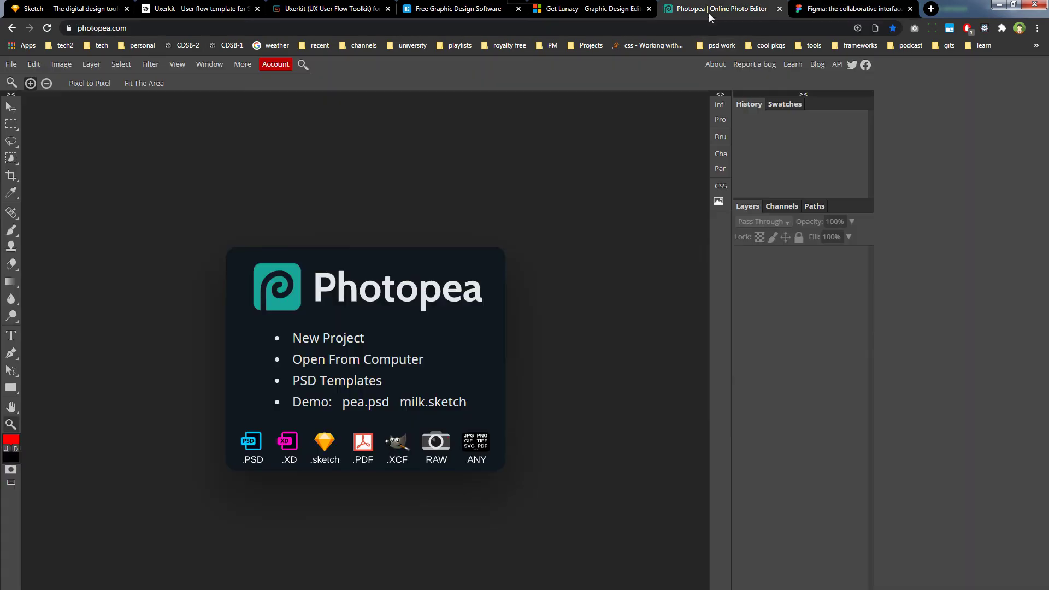
pyautogui.click(814, 12)
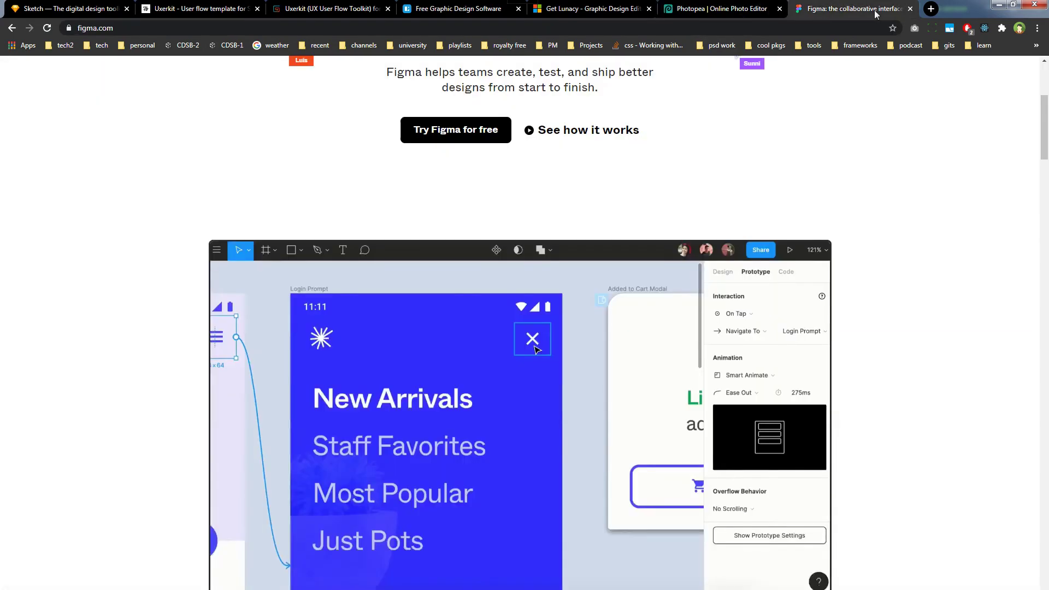
pyautogui.click(910, 8)
pyautogui.click(596, 9)
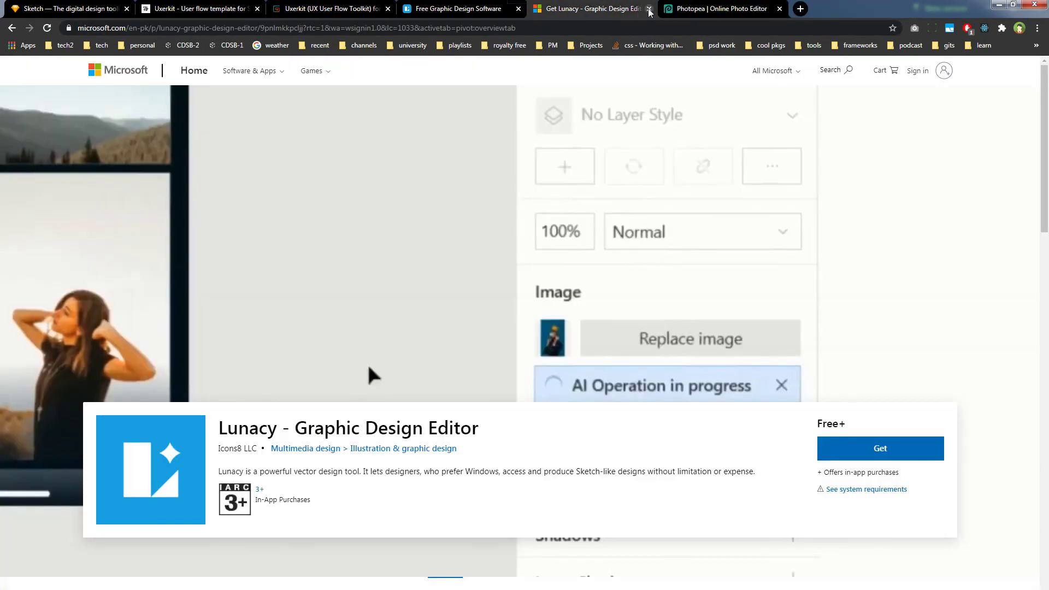
pyautogui.hotkey('ctrl', 'Tab')
pyautogui.click(539, 13)
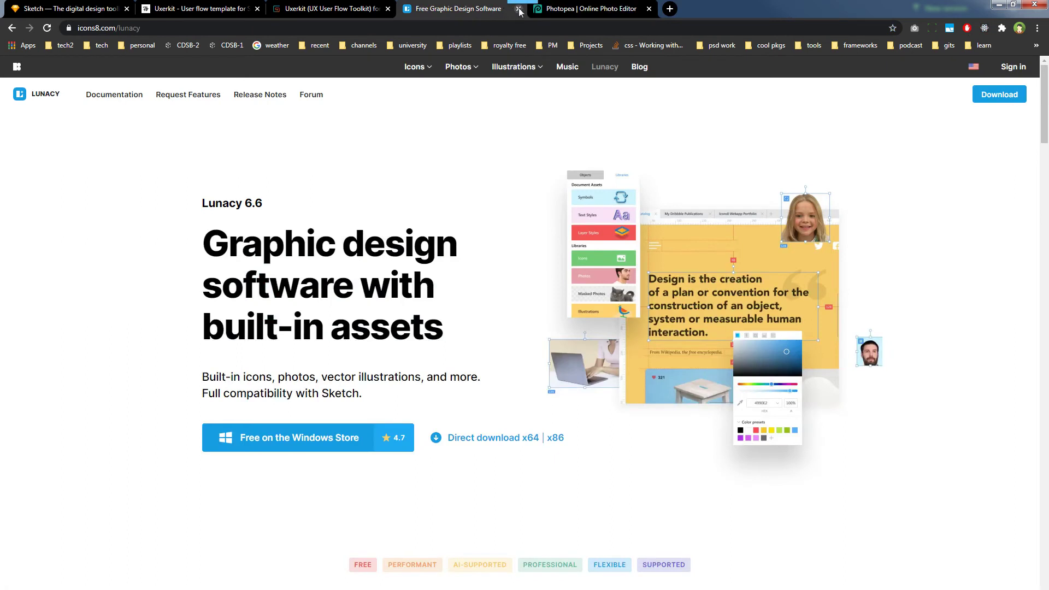
pyautogui.click(519, 9)
pyautogui.click(388, 9)
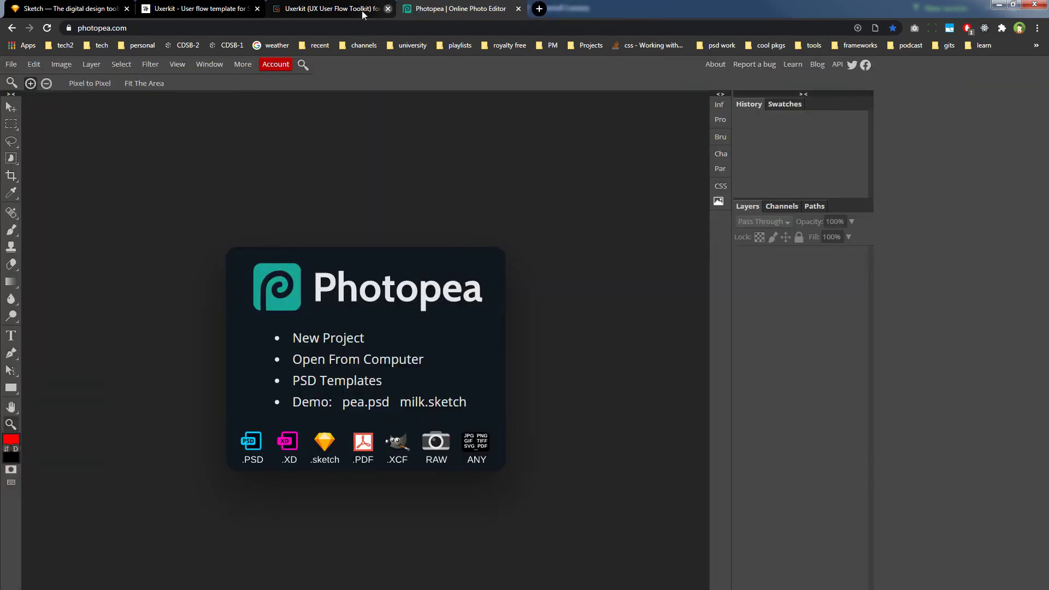
pyautogui.click(257, 9)
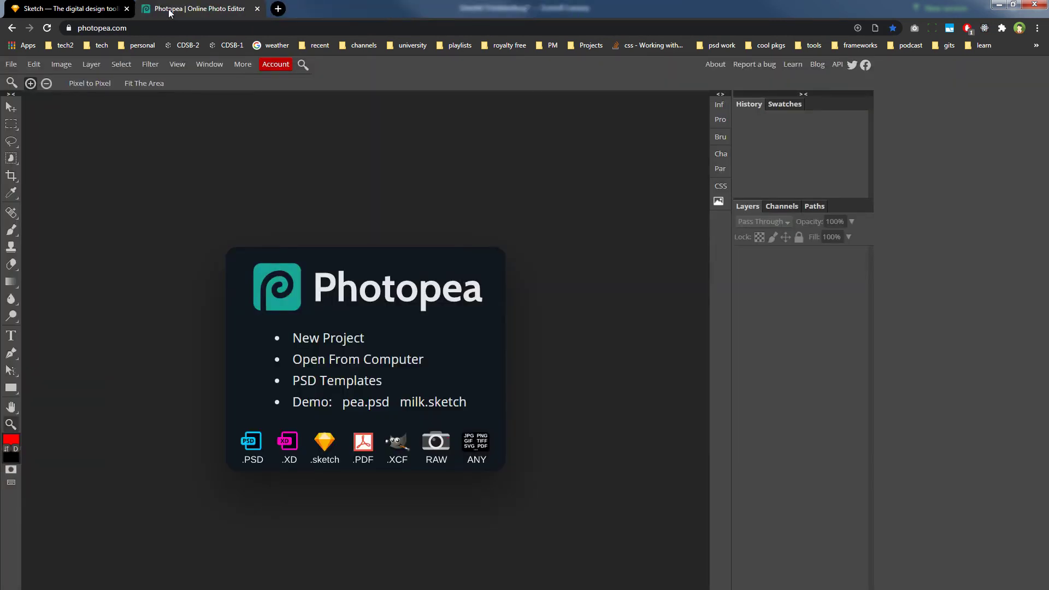
# Step: Drag Uxerkit Freebiesbug.sketch from Explorer into the Photopea window to open it
pyautogui.hotkey('alt', 'Tab')
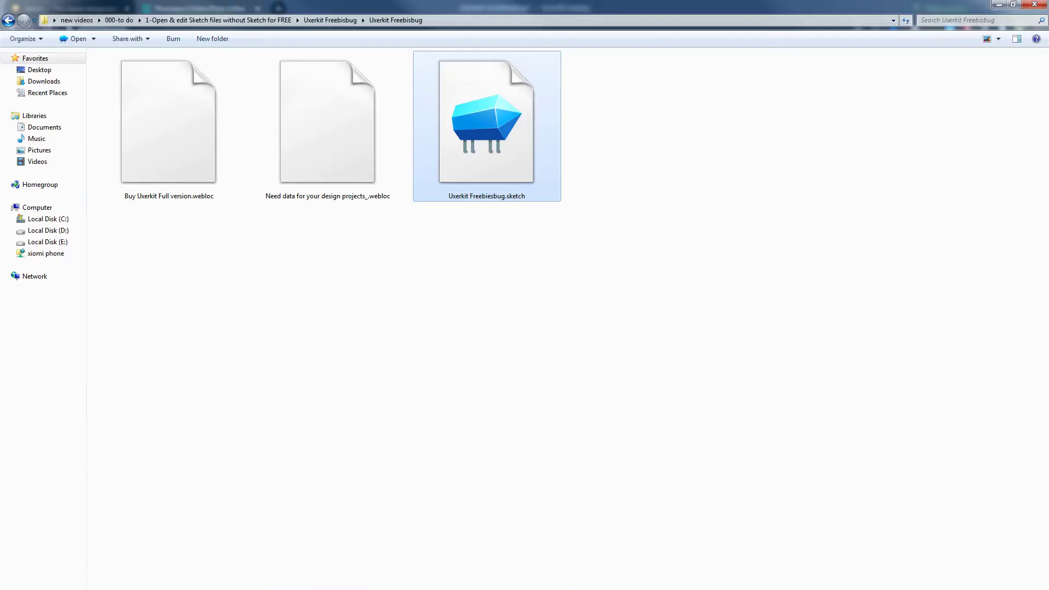
pyautogui.moveTo(483, 161); pyautogui.dragTo(420, 551)
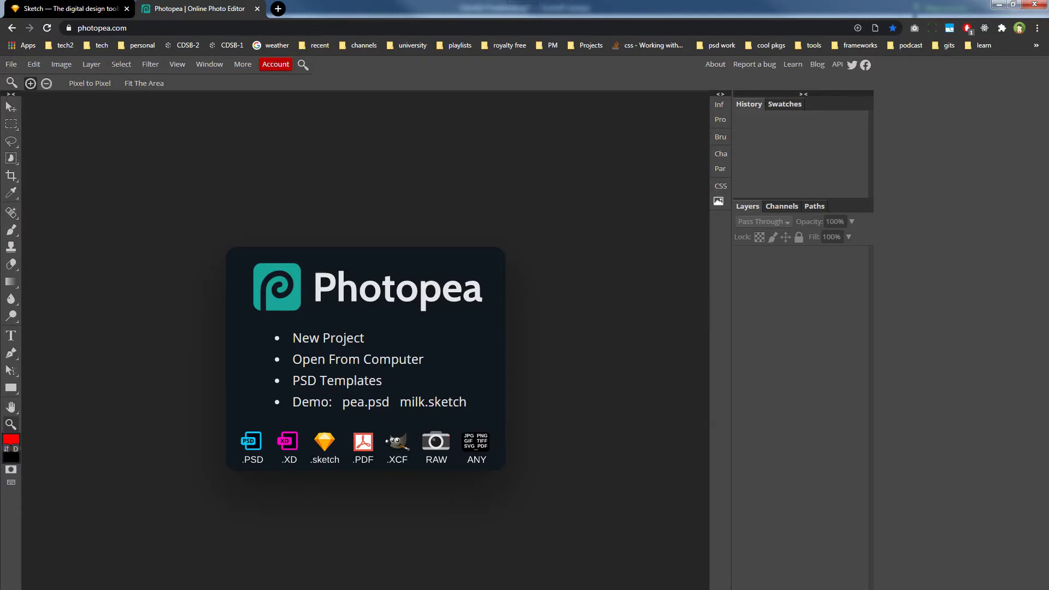
pyautogui.moveTo(420, 551); pyautogui.dragTo(434, 307)
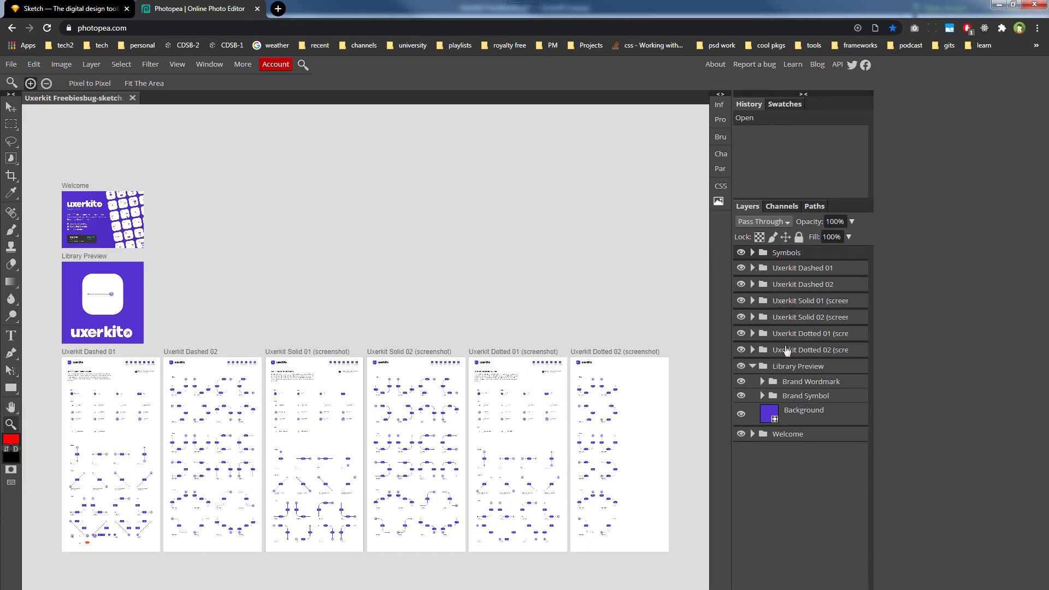
# Step: Expand Uxerkit Dashed 01, Group 3, Group 4, the nested Group and the first Uxerkit Symbol layers
pyautogui.click(753, 268)
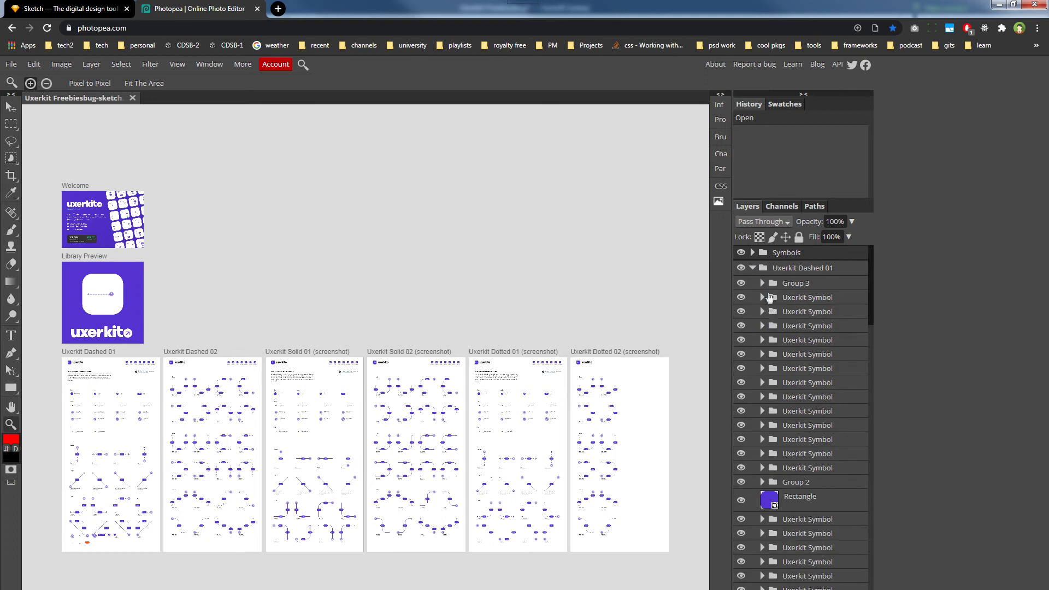
pyautogui.click(764, 283)
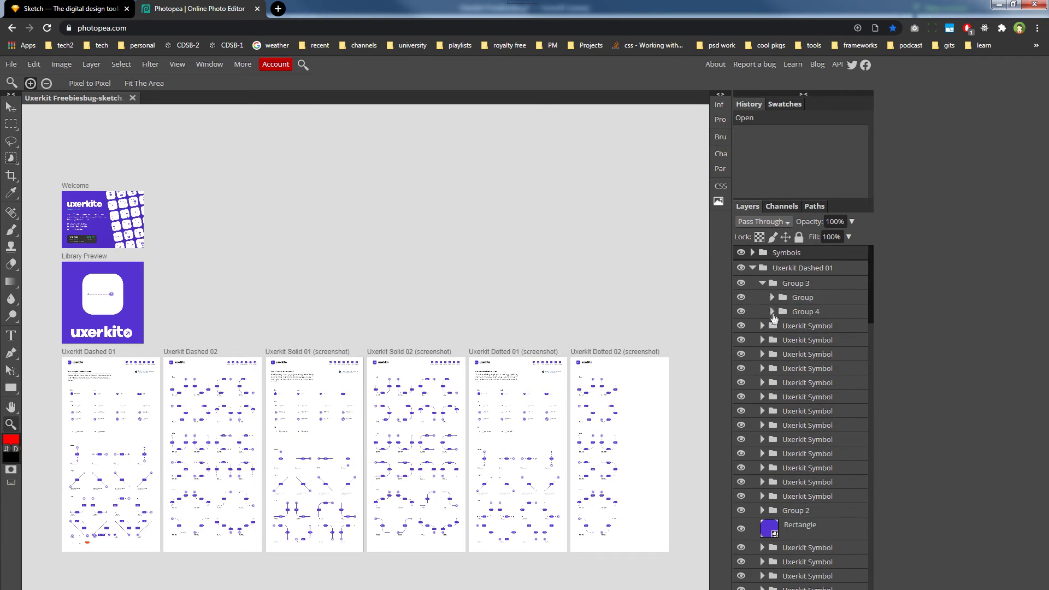
pyautogui.click(772, 312)
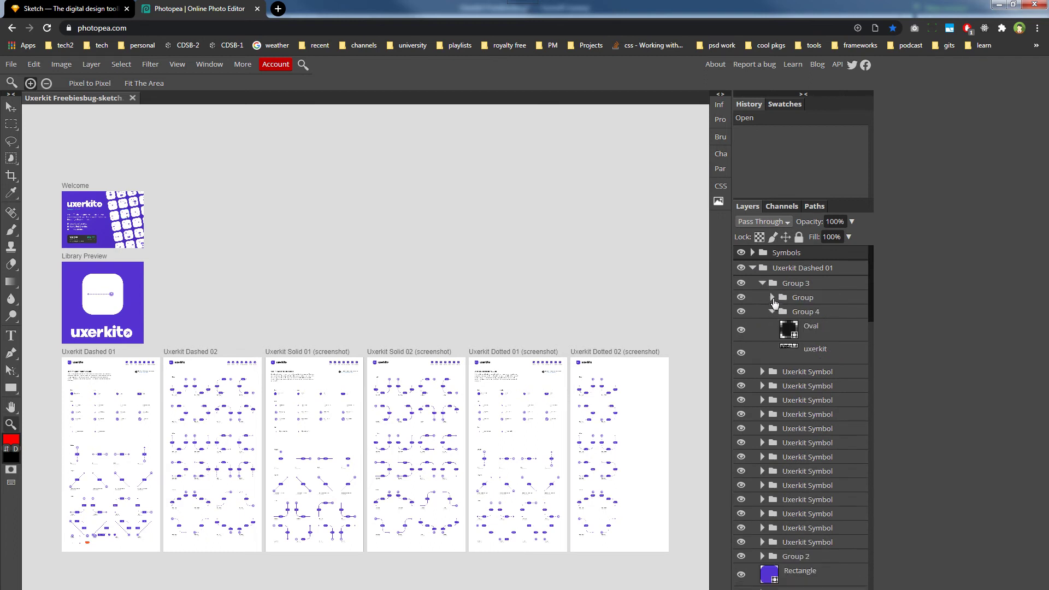
pyautogui.click(773, 298)
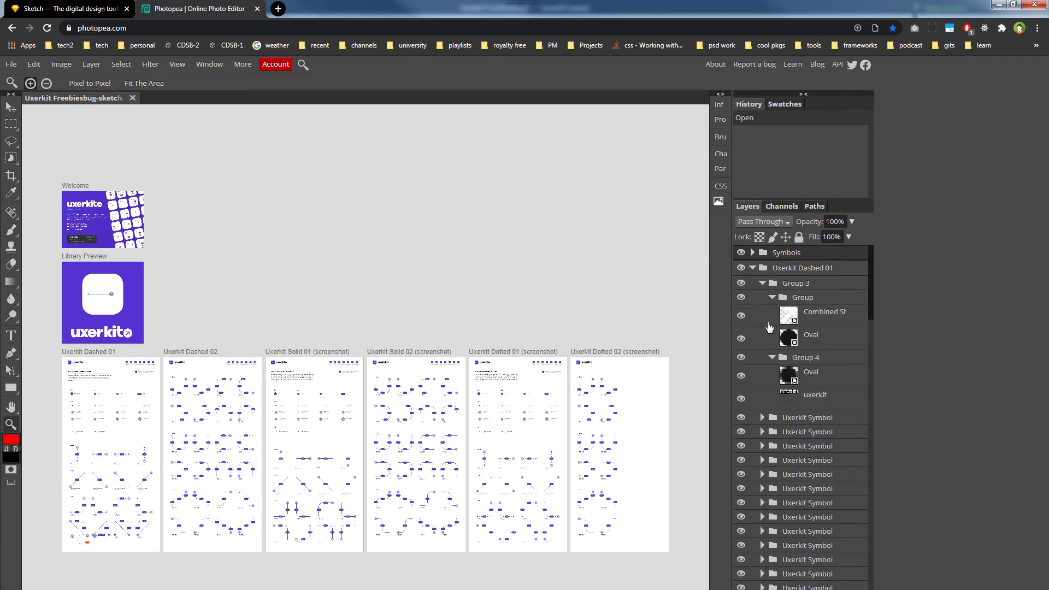
pyautogui.click(763, 418)
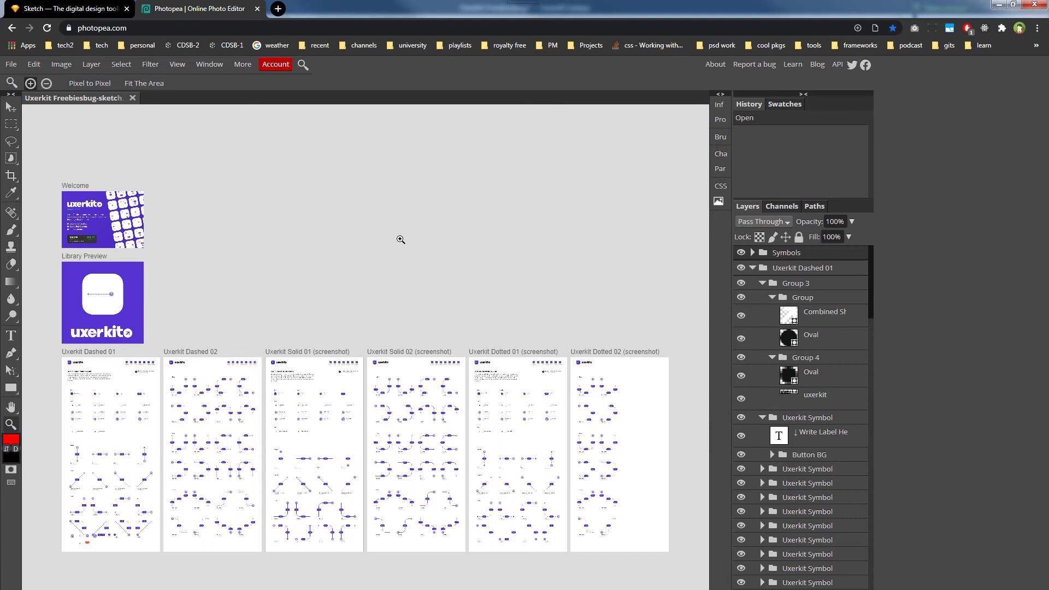
pyautogui.click(11, 65)
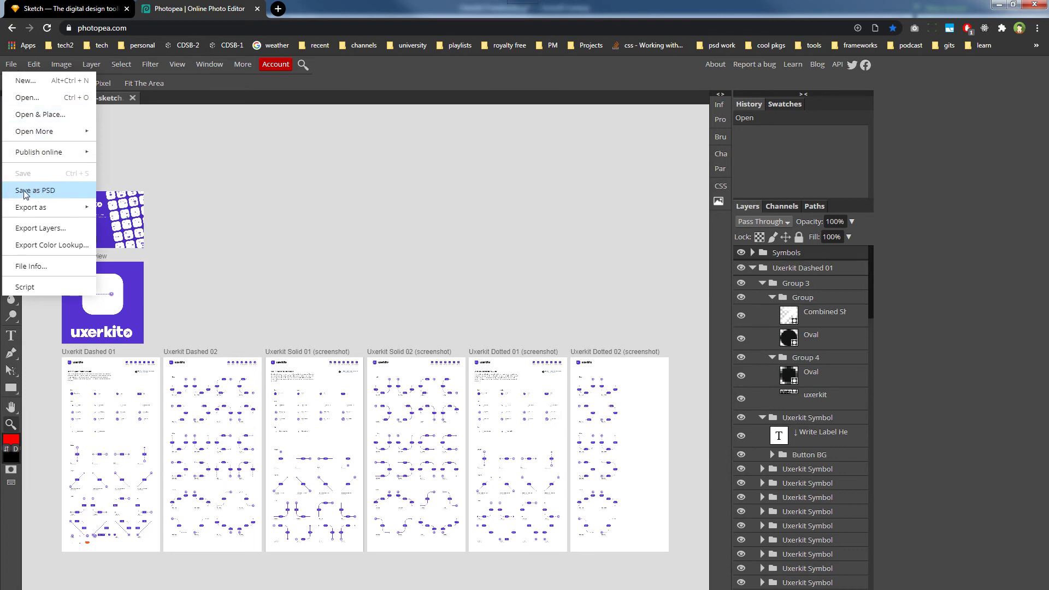
# Step: Dismiss Photopea's Save as PSD and Export as options without choosing any, then scroll the canvas
pyautogui.click(336, 227)
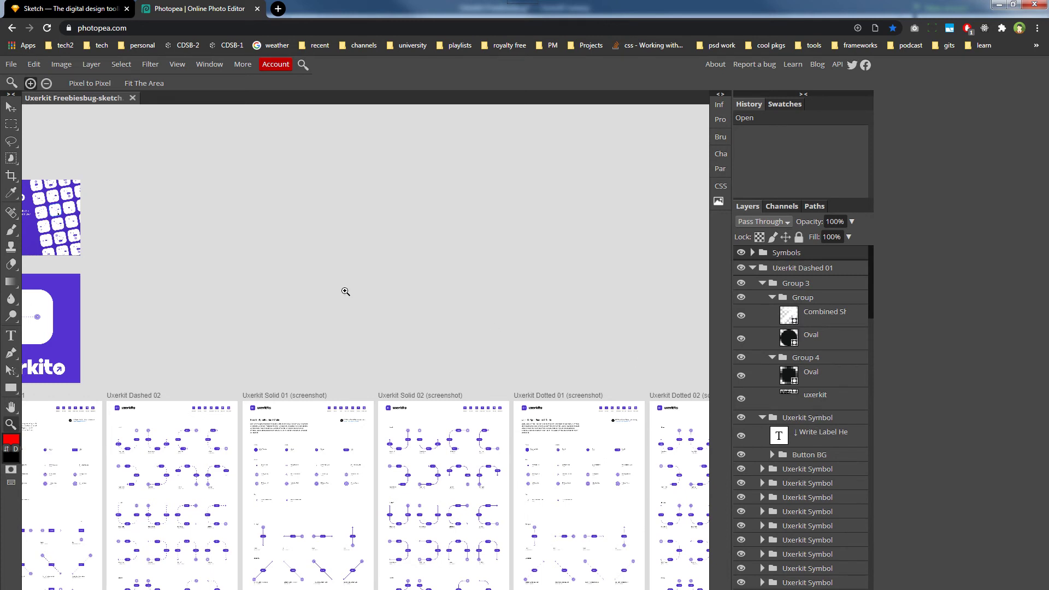
pyautogui.scroll(-1, 345, 291)
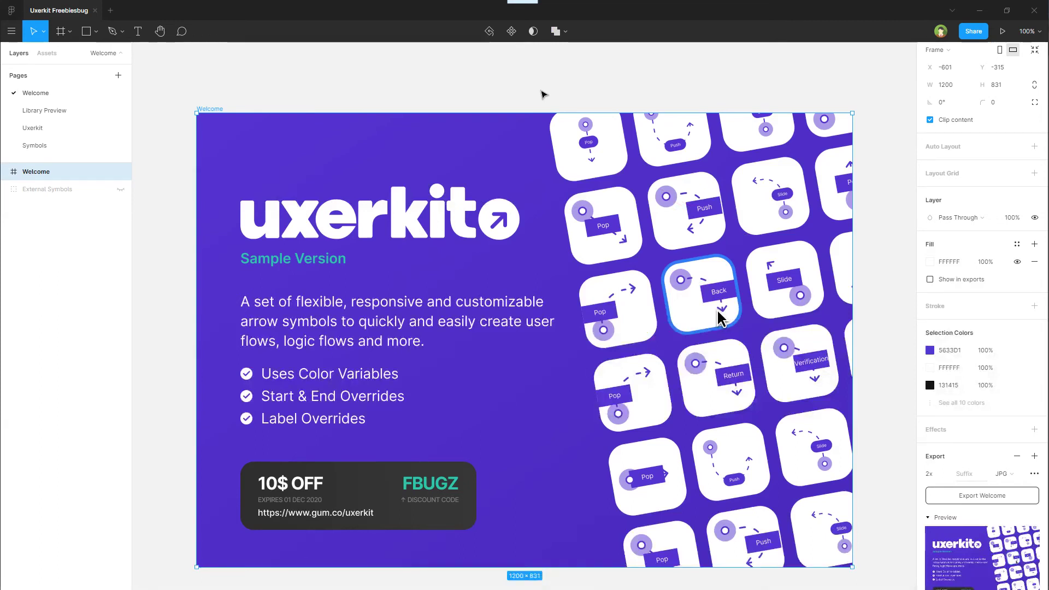
# Step: Deselect the Welcome frame, zoom out, and step through Library Preview to the Uxerkit page's six artboards
pyautogui.click(544, 94)
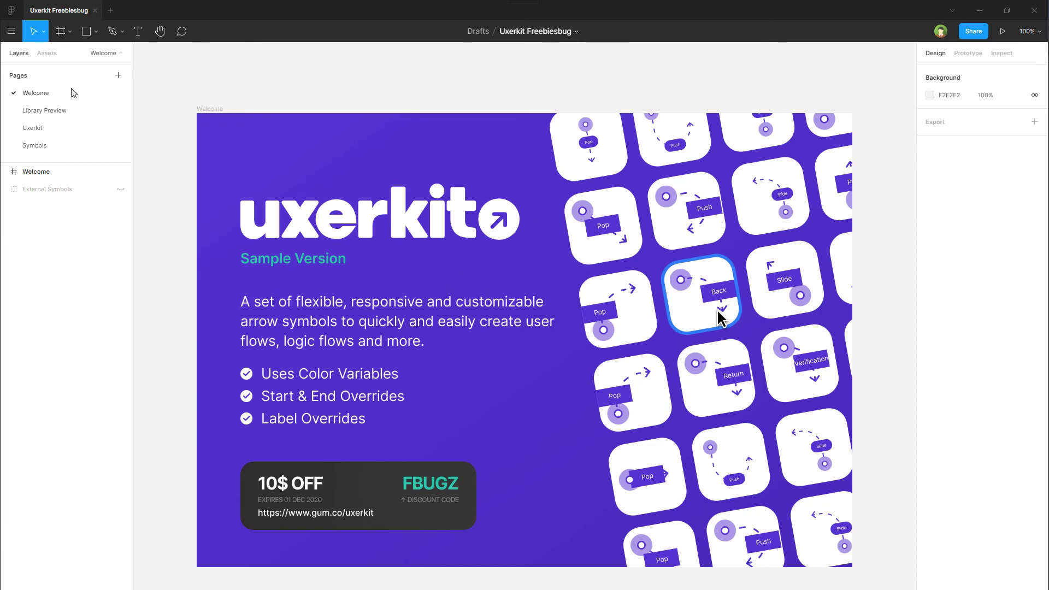
pyautogui.press('-')
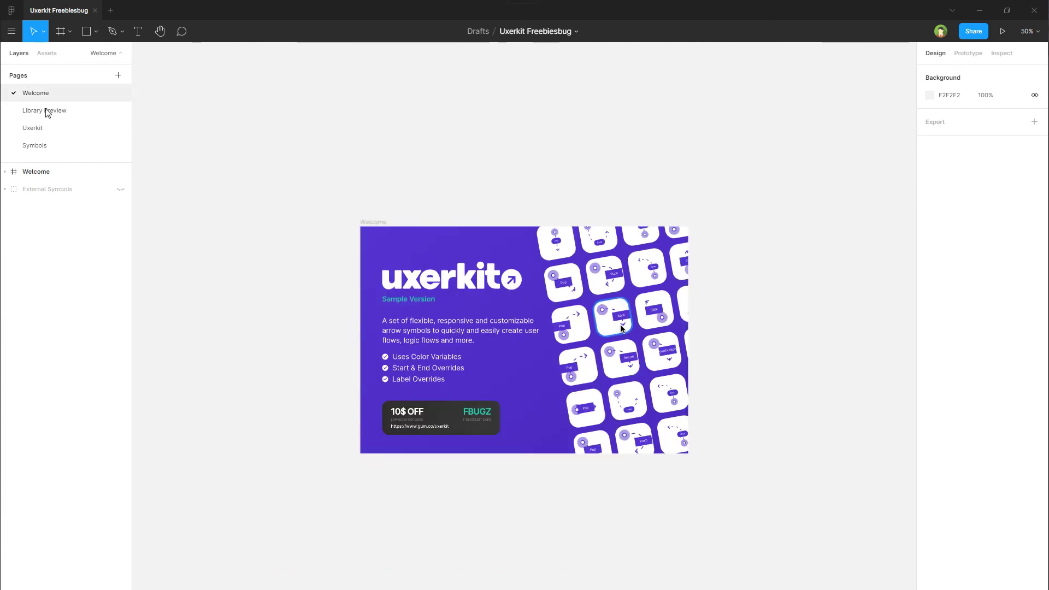
pyautogui.click(48, 111)
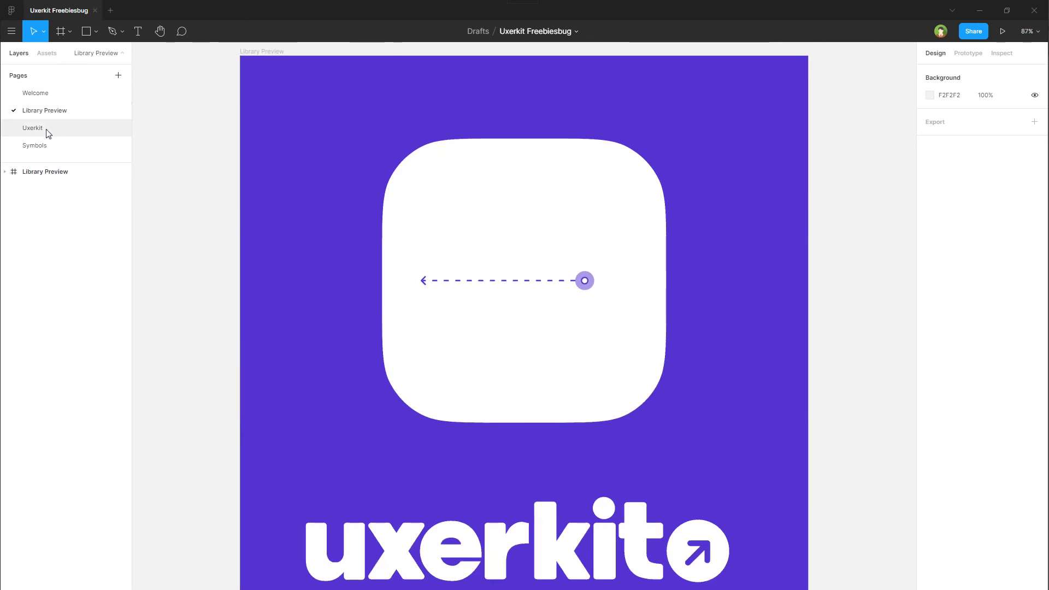
pyautogui.click(48, 131)
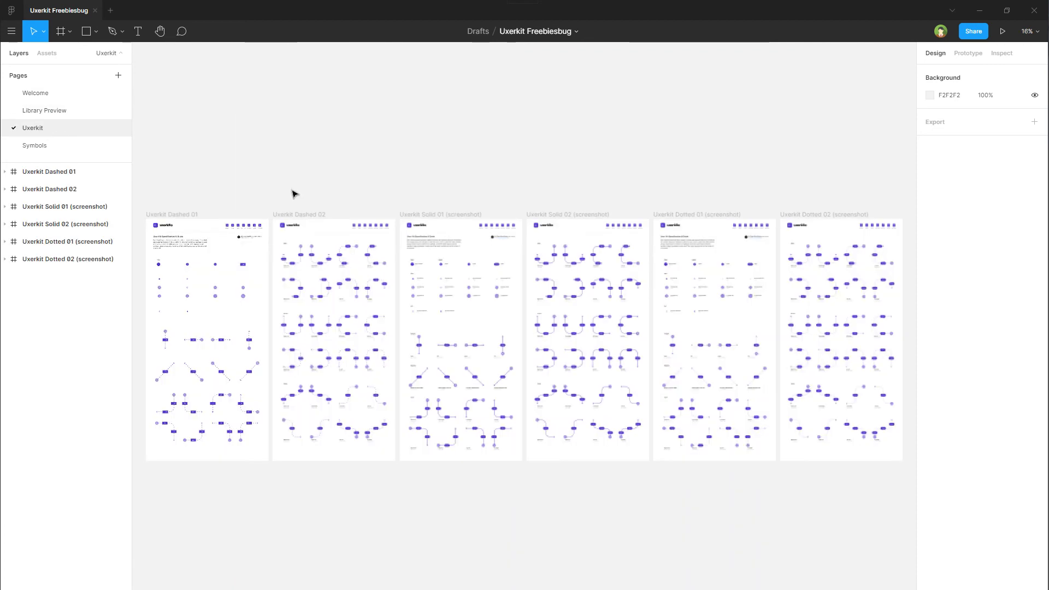
pyautogui.press('z')
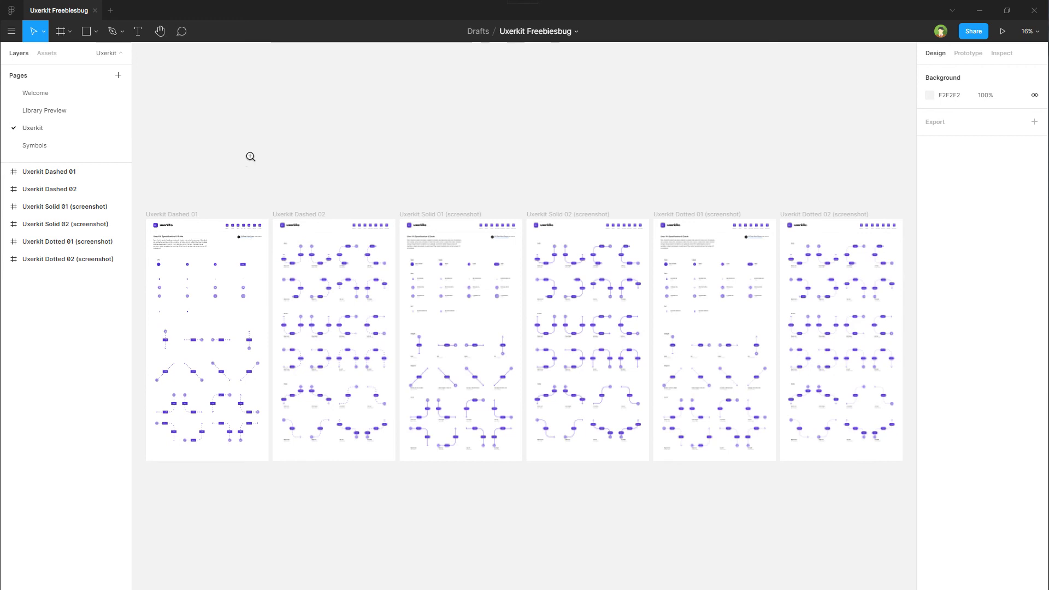
pyautogui.moveTo(245, 156); pyautogui.dragTo(444, 497)
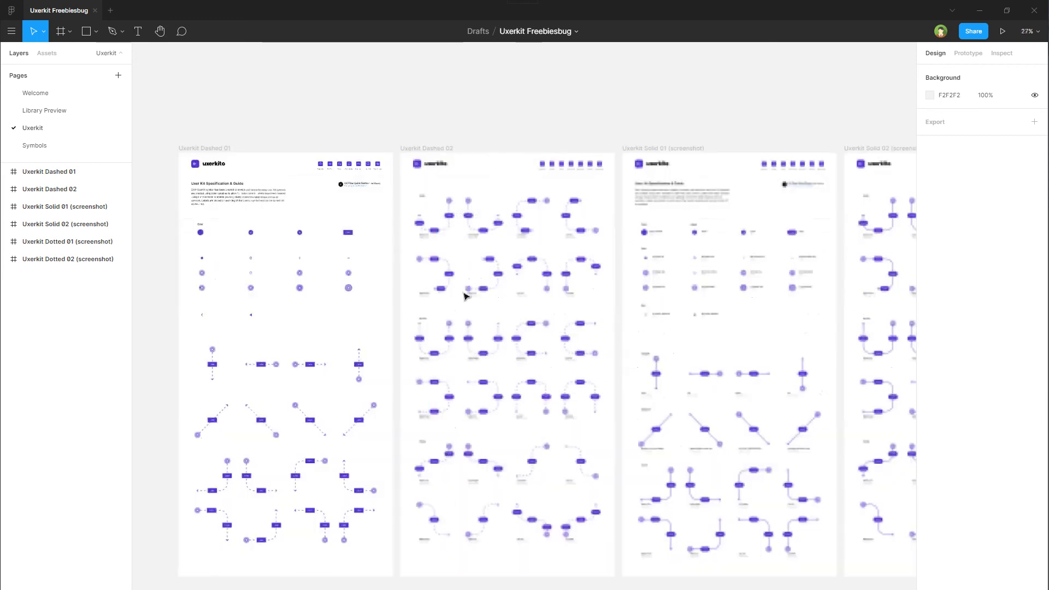
pyautogui.moveTo(396, 116); pyautogui.dragTo(621, 586)
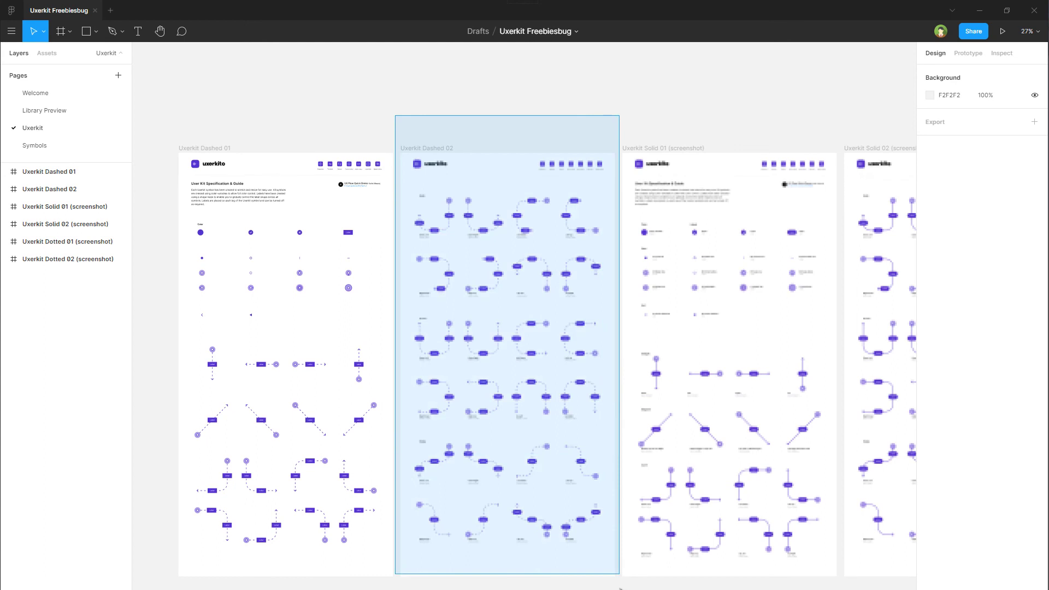
pyautogui.moveTo(621, 589); pyautogui.dragTo(622, 586)
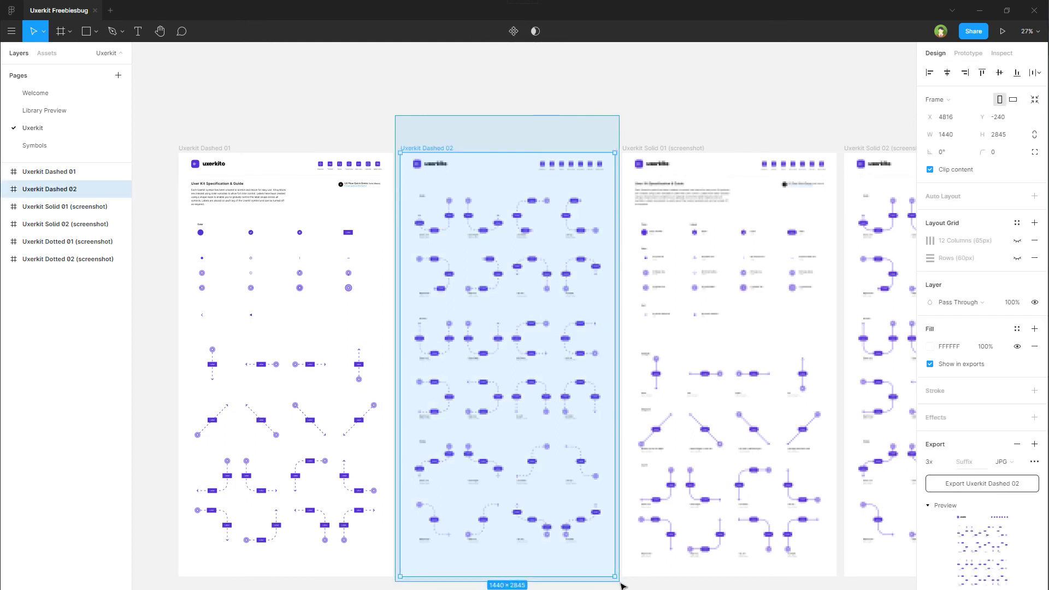
pyautogui.moveTo(622, 586); pyautogui.dragTo(618, 581)
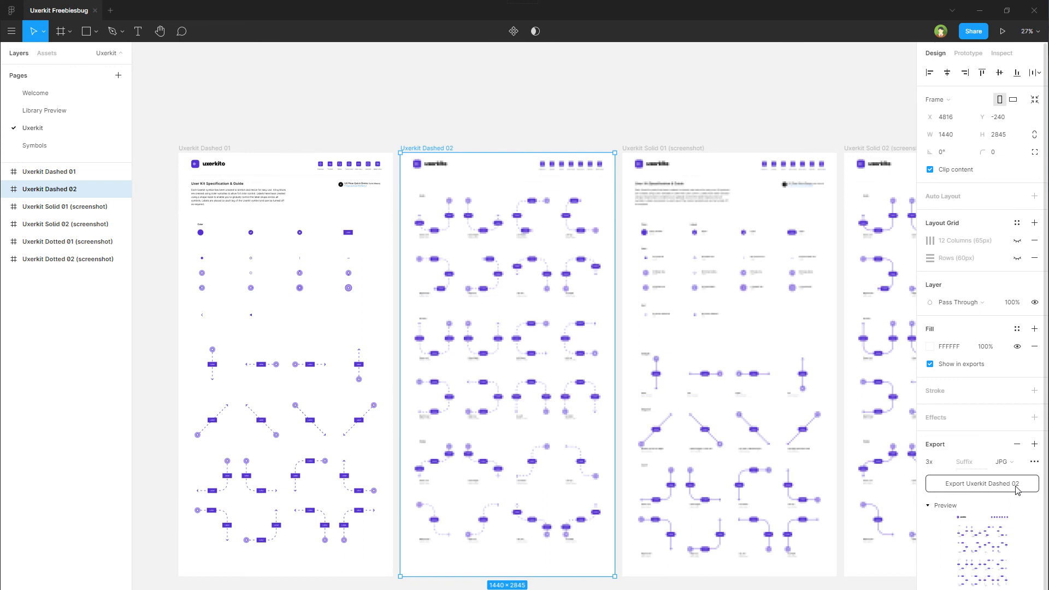
pyautogui.click(1014, 464)
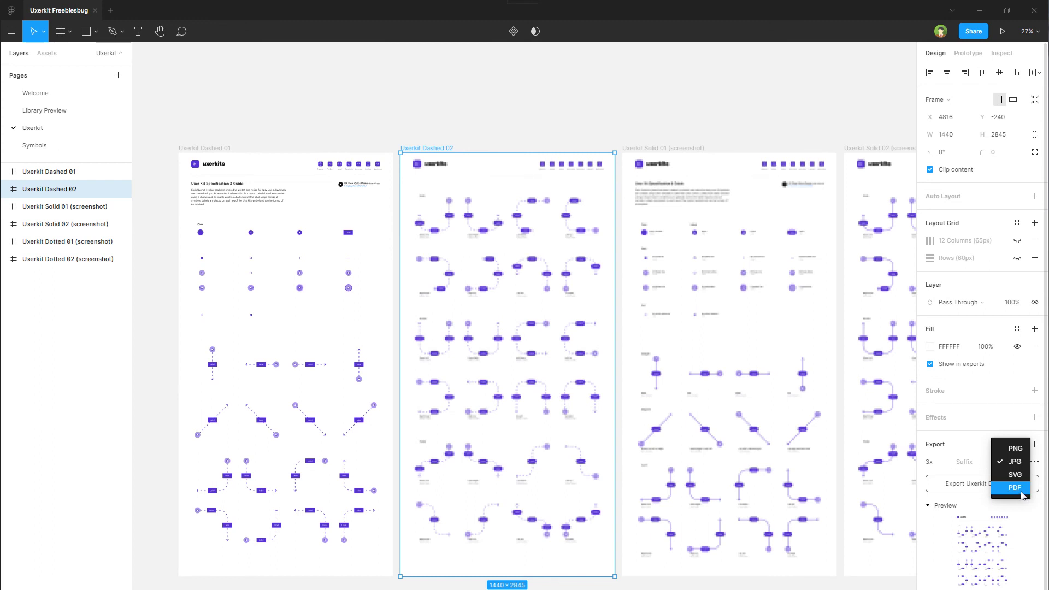
pyautogui.click(558, 115)
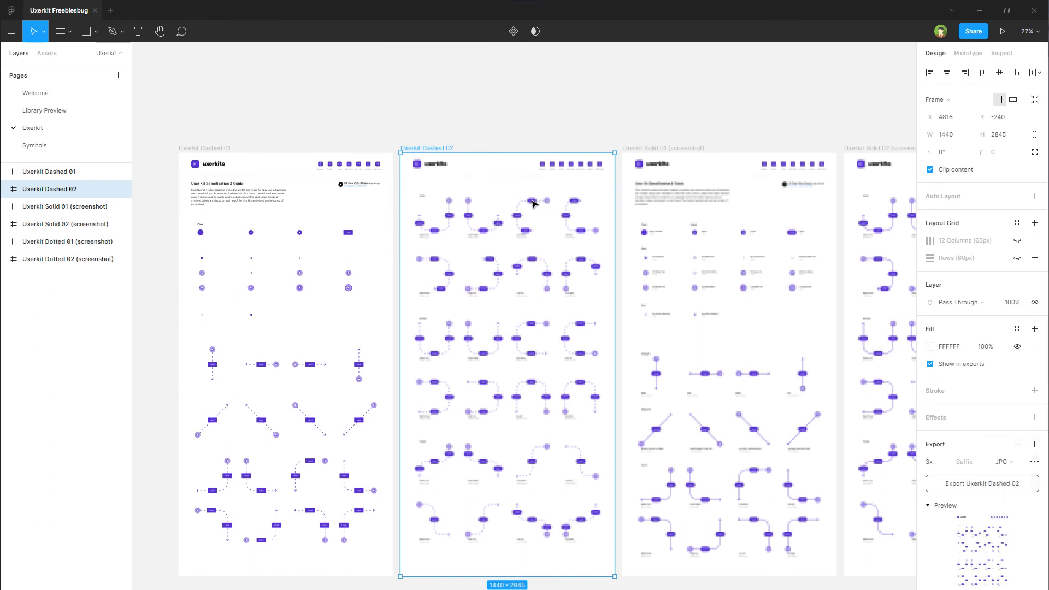
pyautogui.press('Escape')
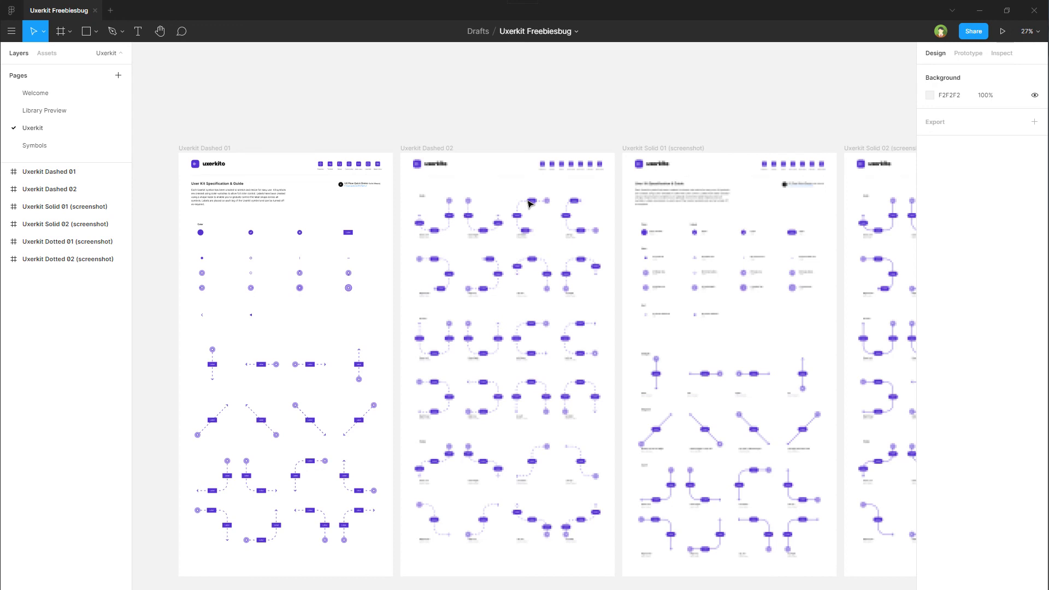
pyautogui.press('-')
pyautogui.moveTo(241, 242); pyautogui.dragTo(380, 515)
pyautogui.moveTo(415, 259)
pyautogui.mouseDown()
pyautogui.moveTo(629, 453)
pyautogui.moveTo(632, 436)
pyautogui.mouseUp()
pyautogui.moveTo(507, 291); pyautogui.dragTo(748, 500)
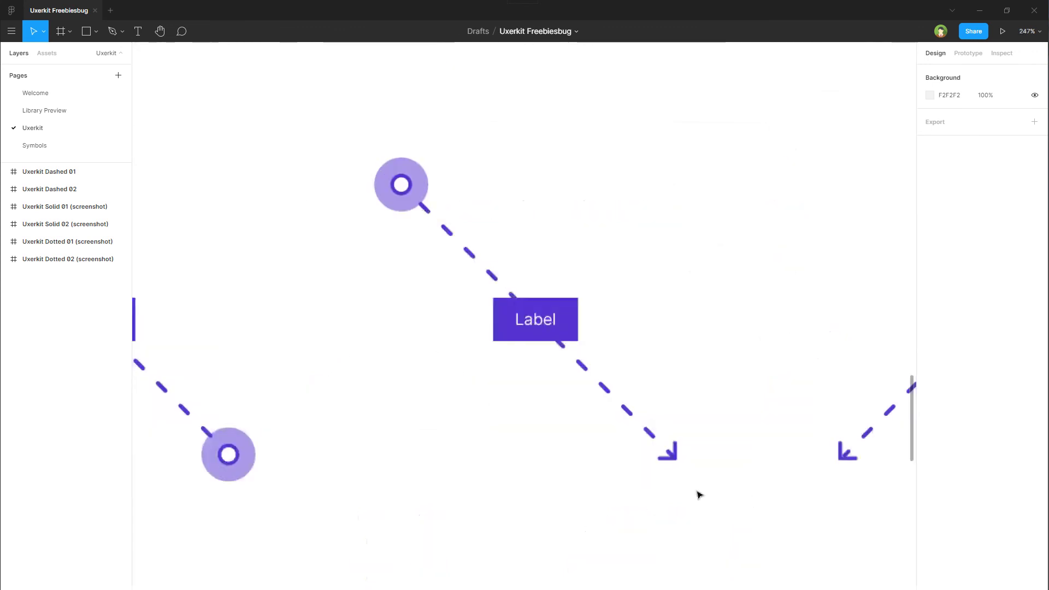
pyautogui.click(558, 327)
pyautogui.rightClick(555, 327)
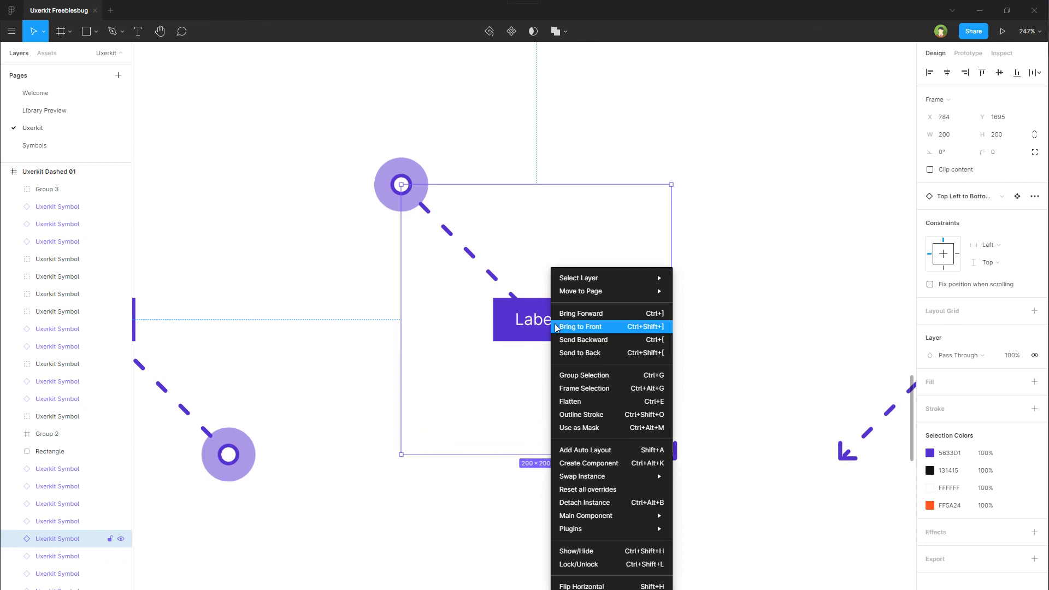
pyautogui.click(531, 331)
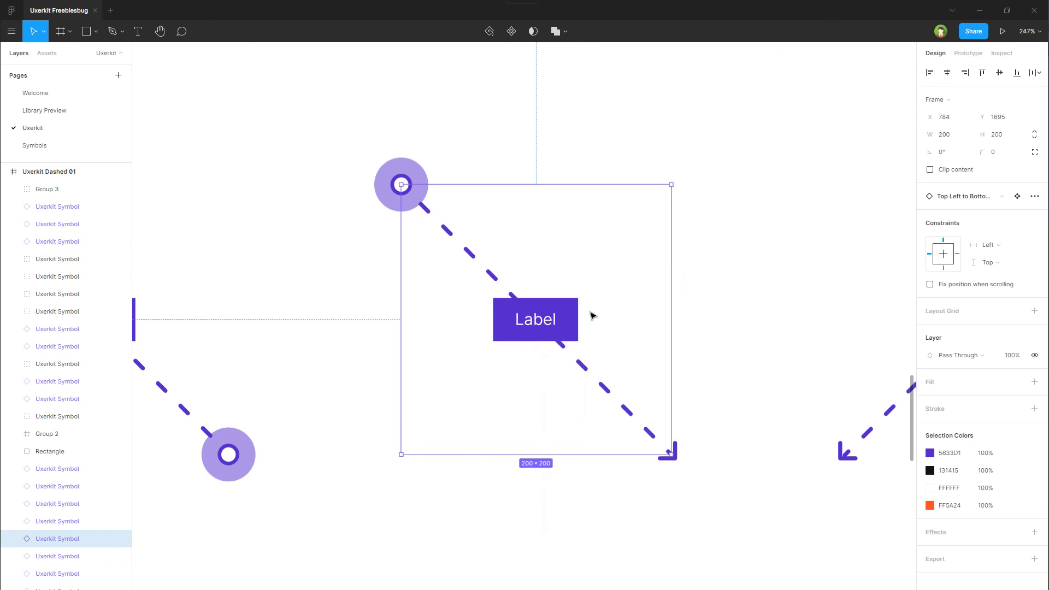
pyautogui.moveTo(593, 315); pyautogui.dragTo(493, 350)
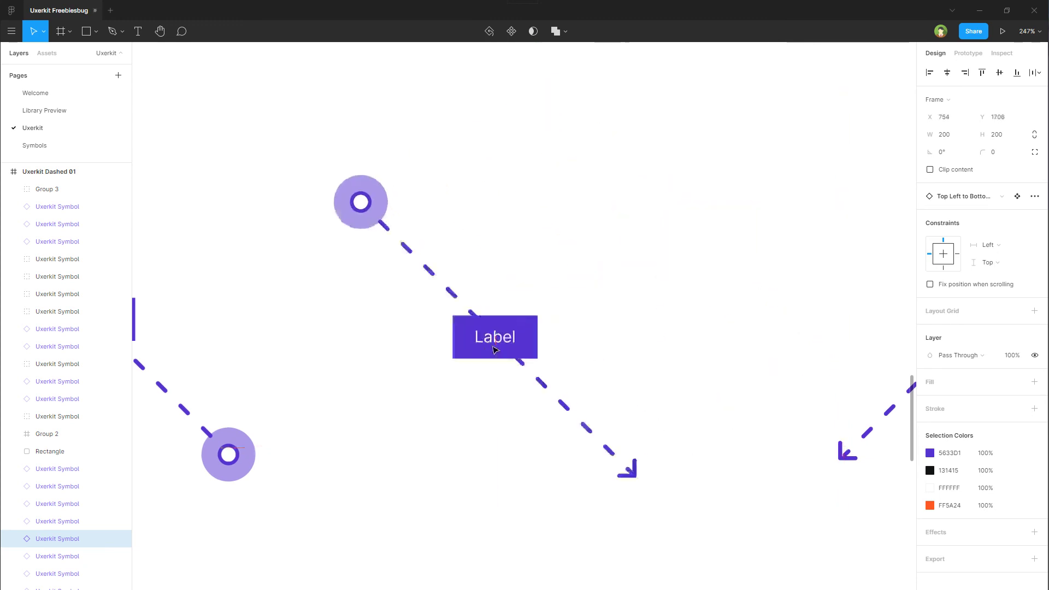
pyautogui.hotkey('ctrl', 'z')
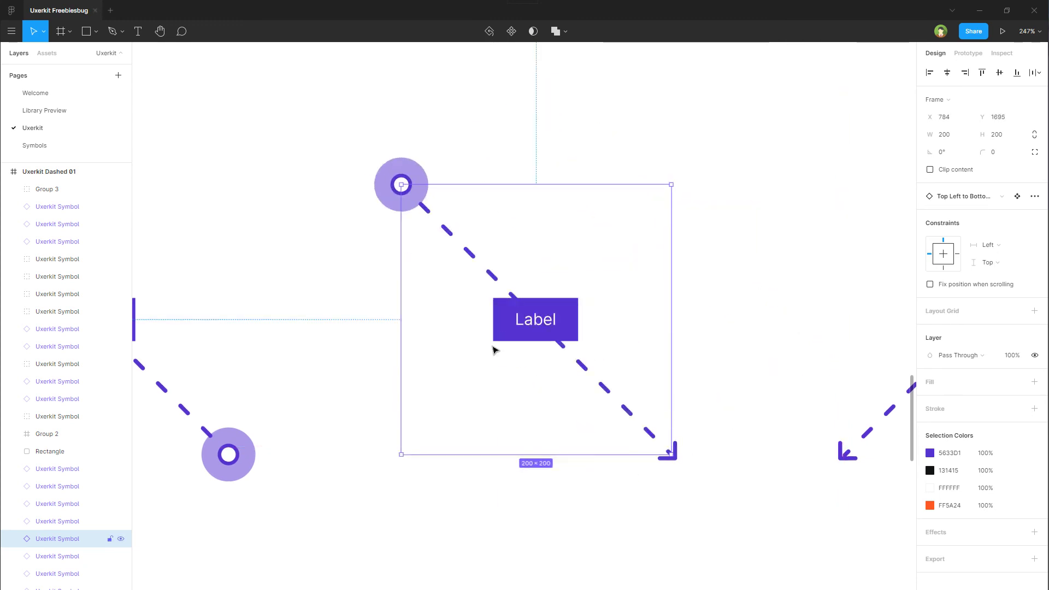
pyautogui.click(34, 145)
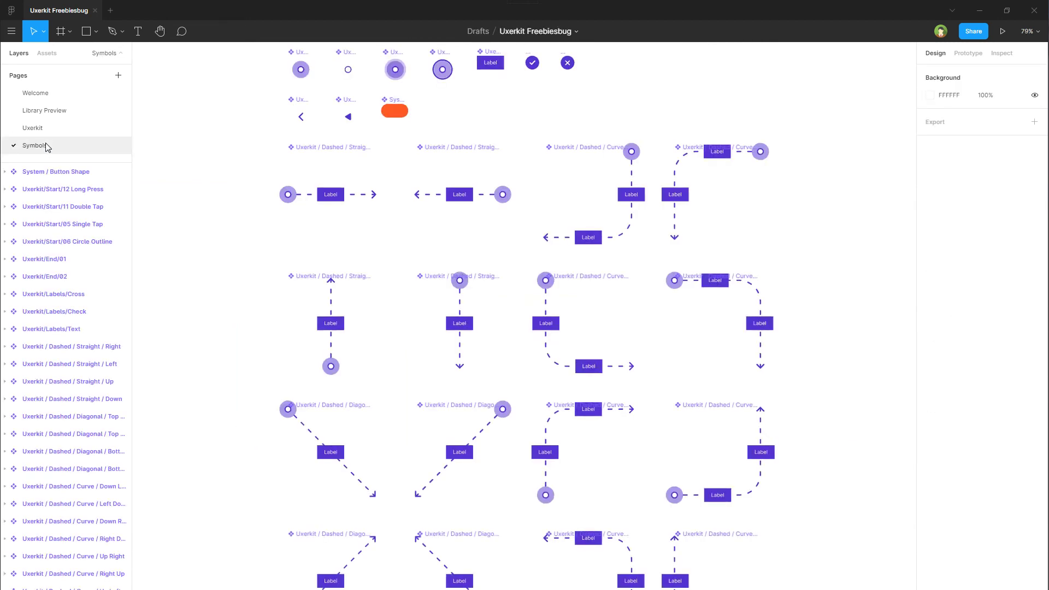